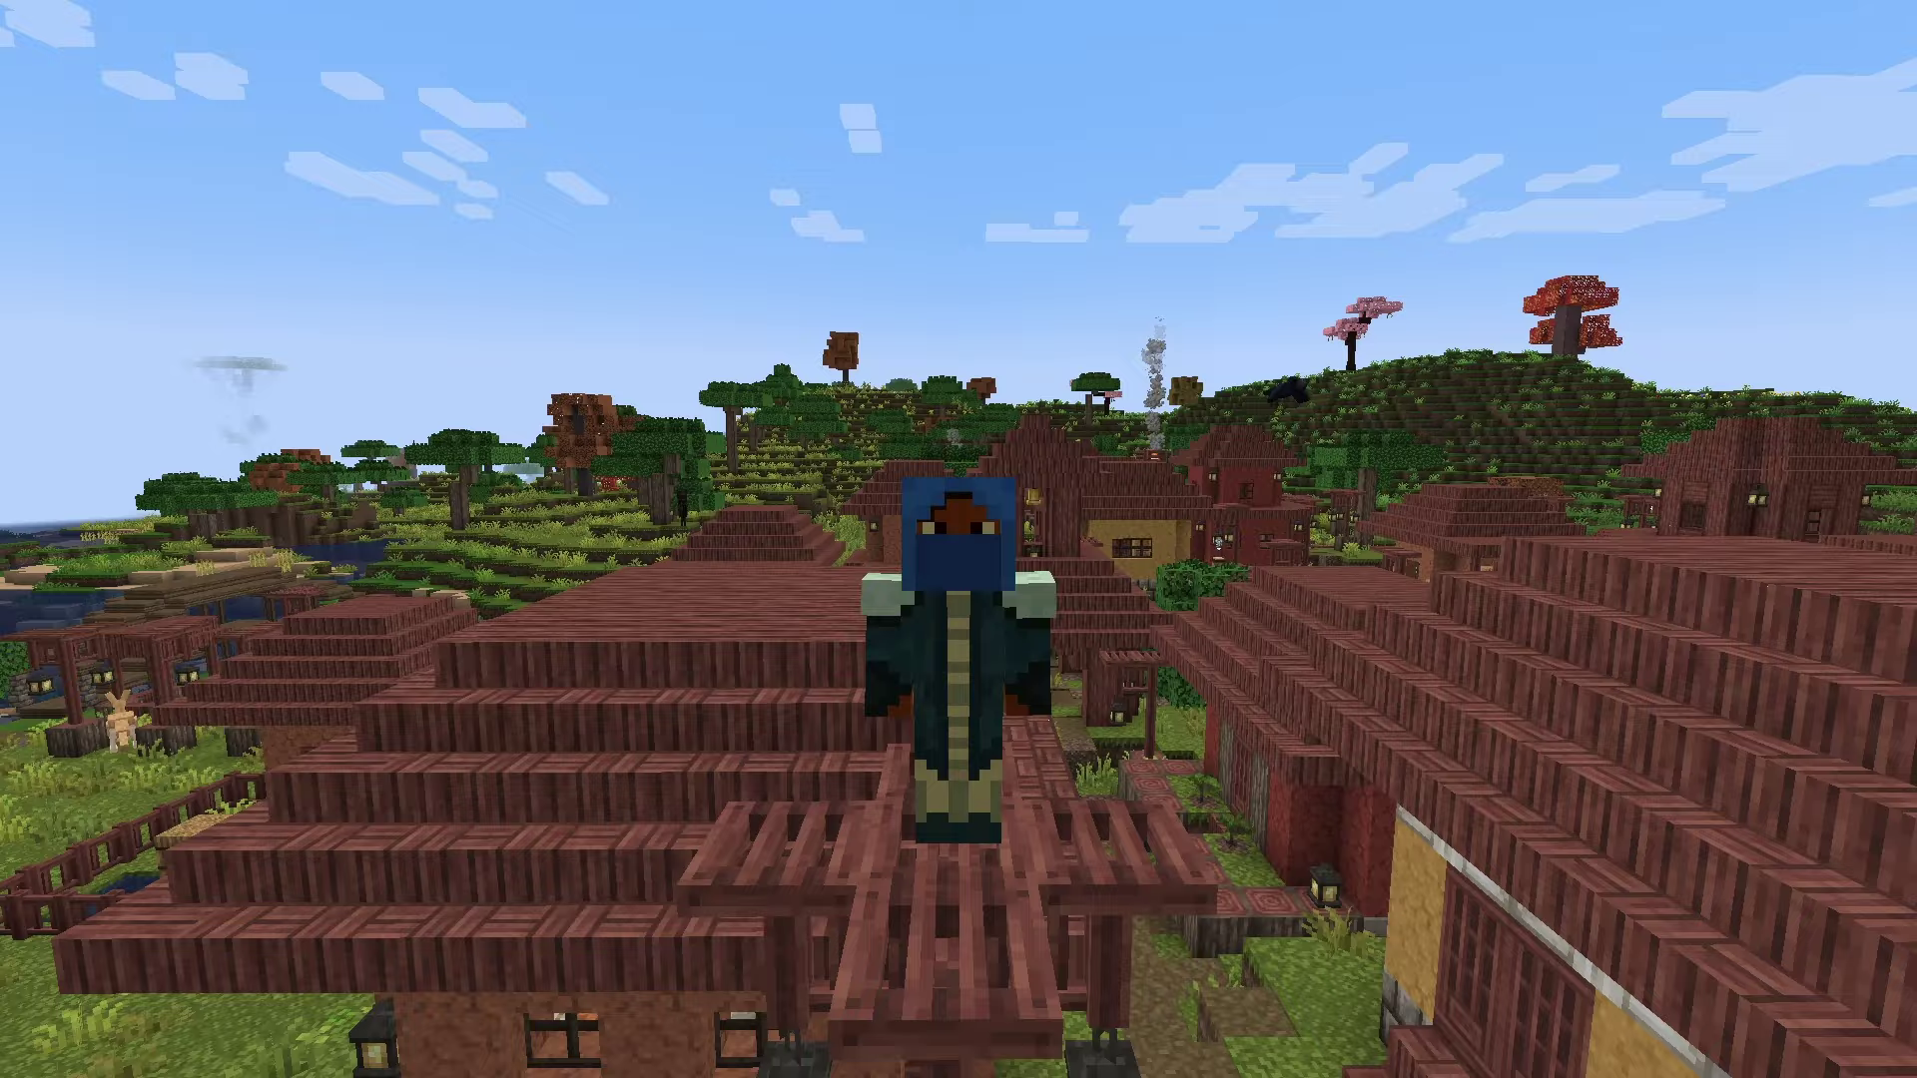
Allow content management for the Medieval MC [FORGE] - MMC3 profile in its profile options
mouse_move(958, 539)
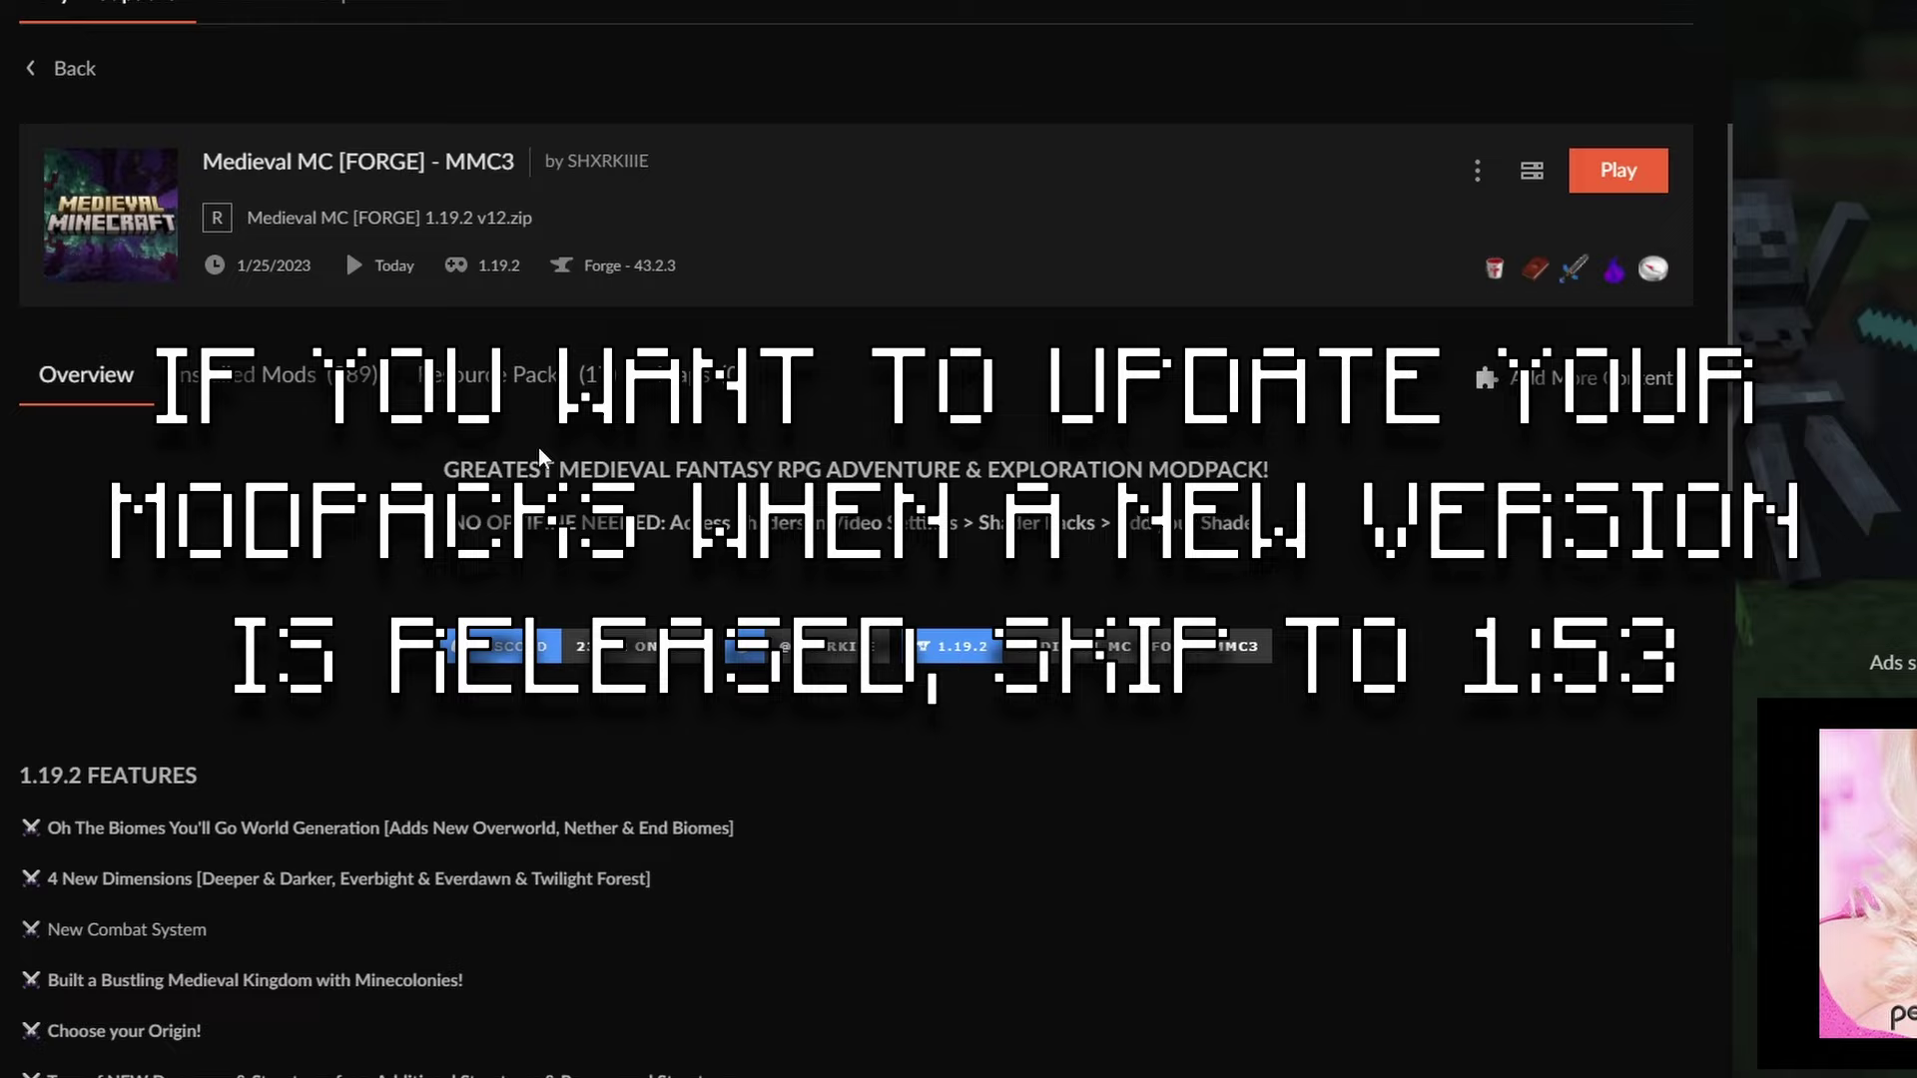
left_click(1480, 175)
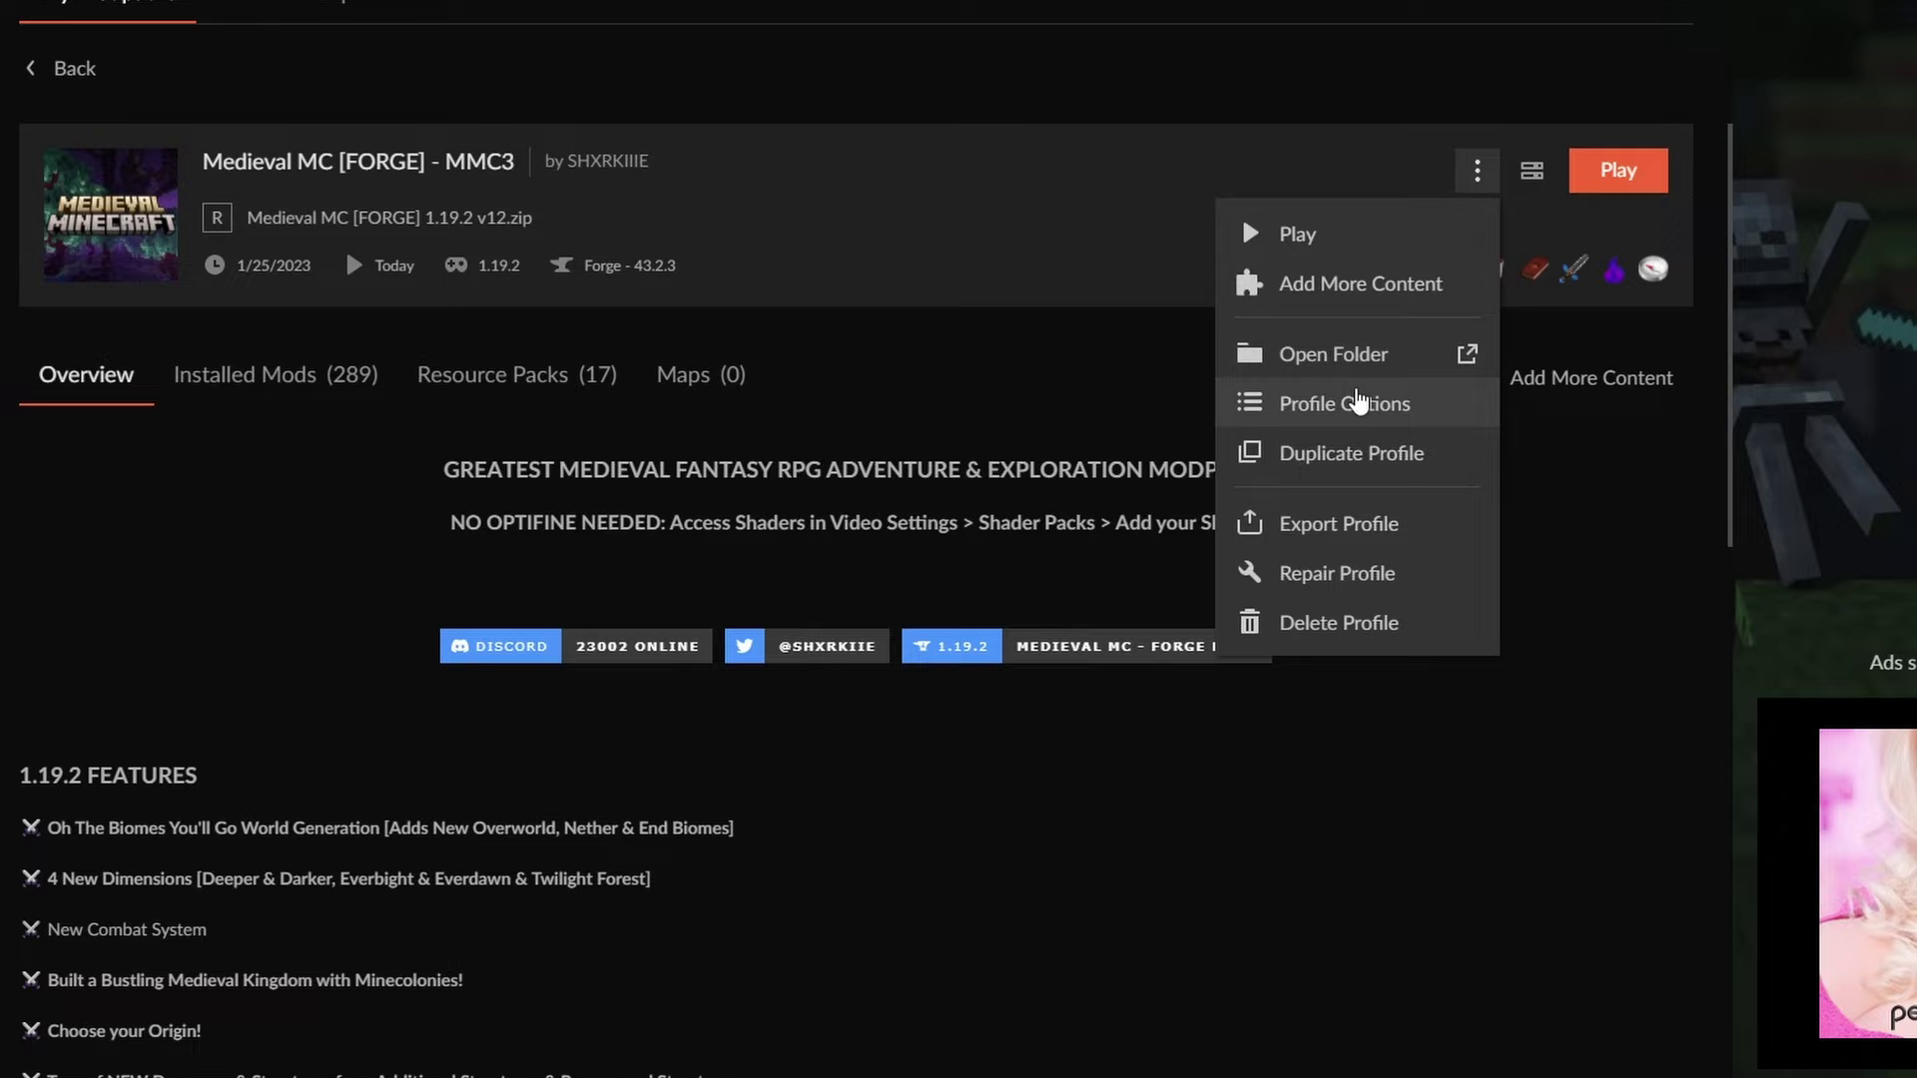
left_click(1358, 401)
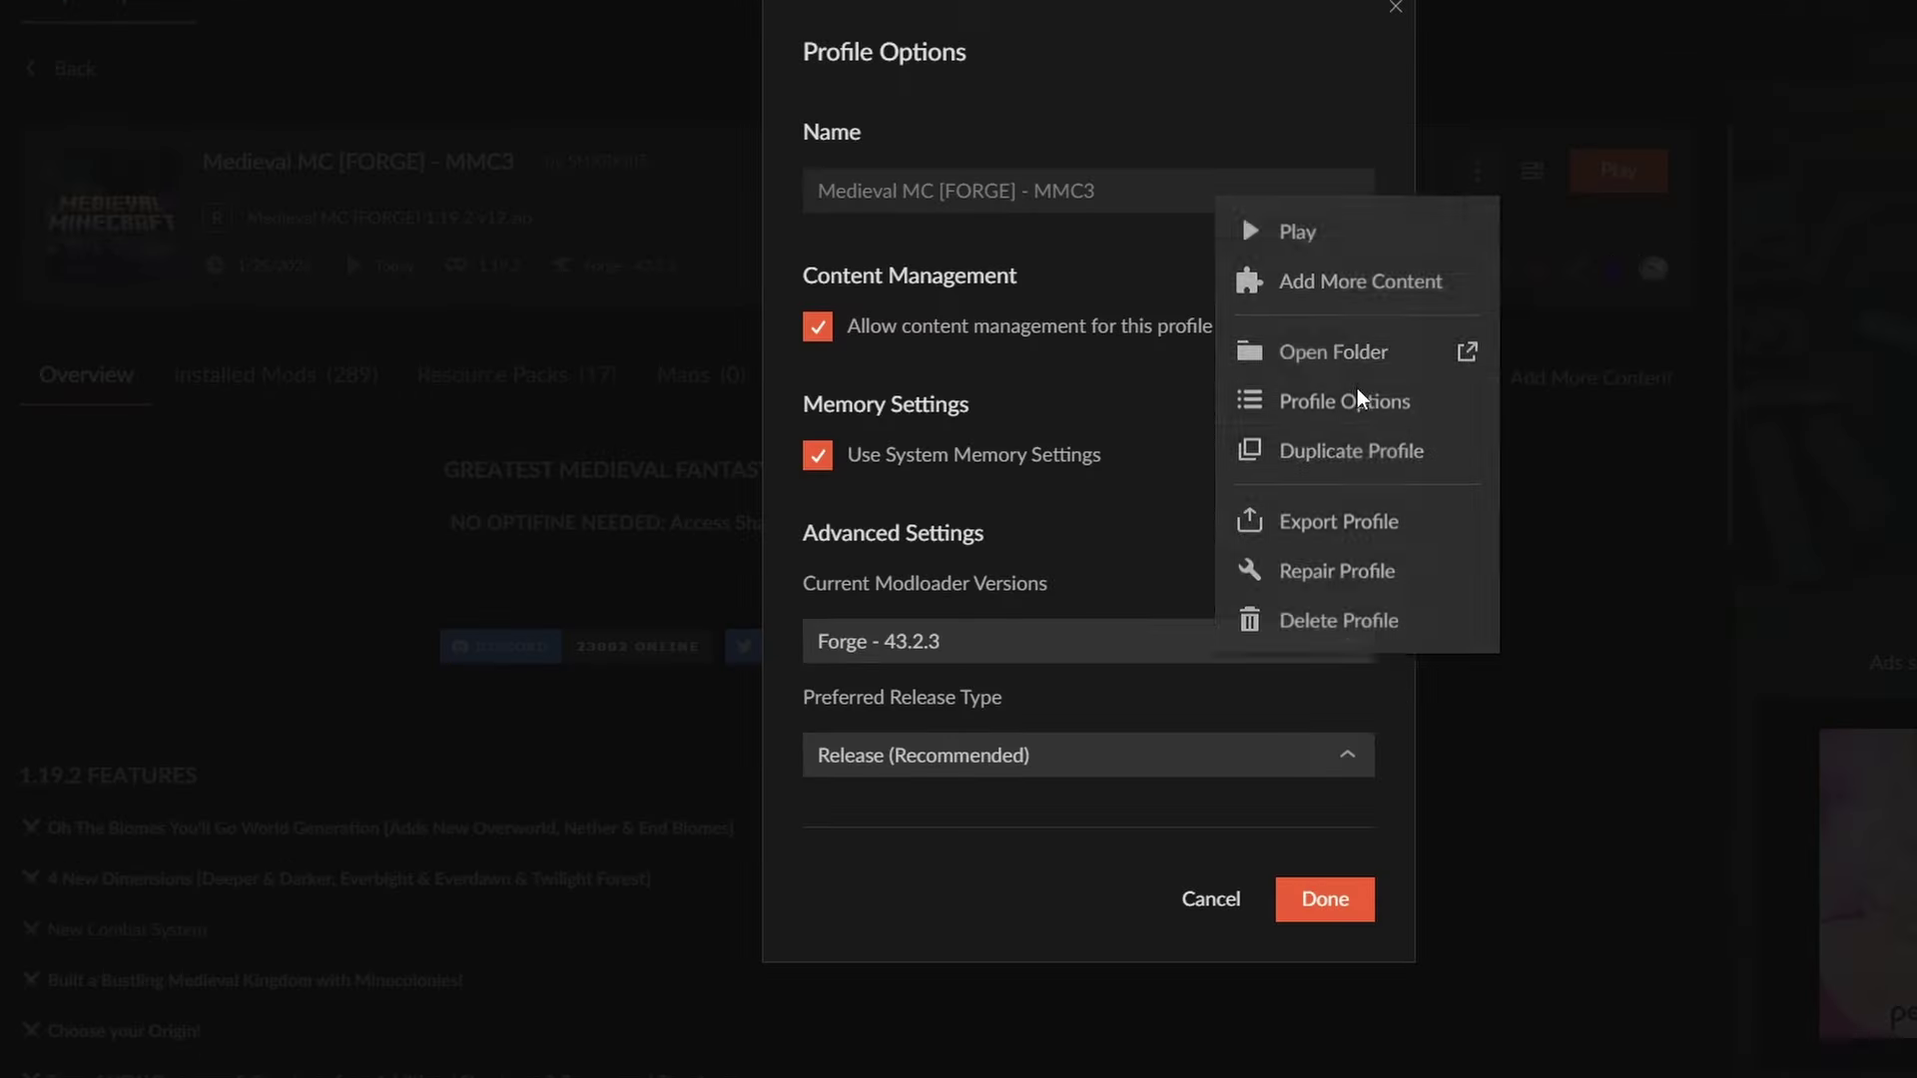
left_click(1196, 330)
left_click(1196, 329)
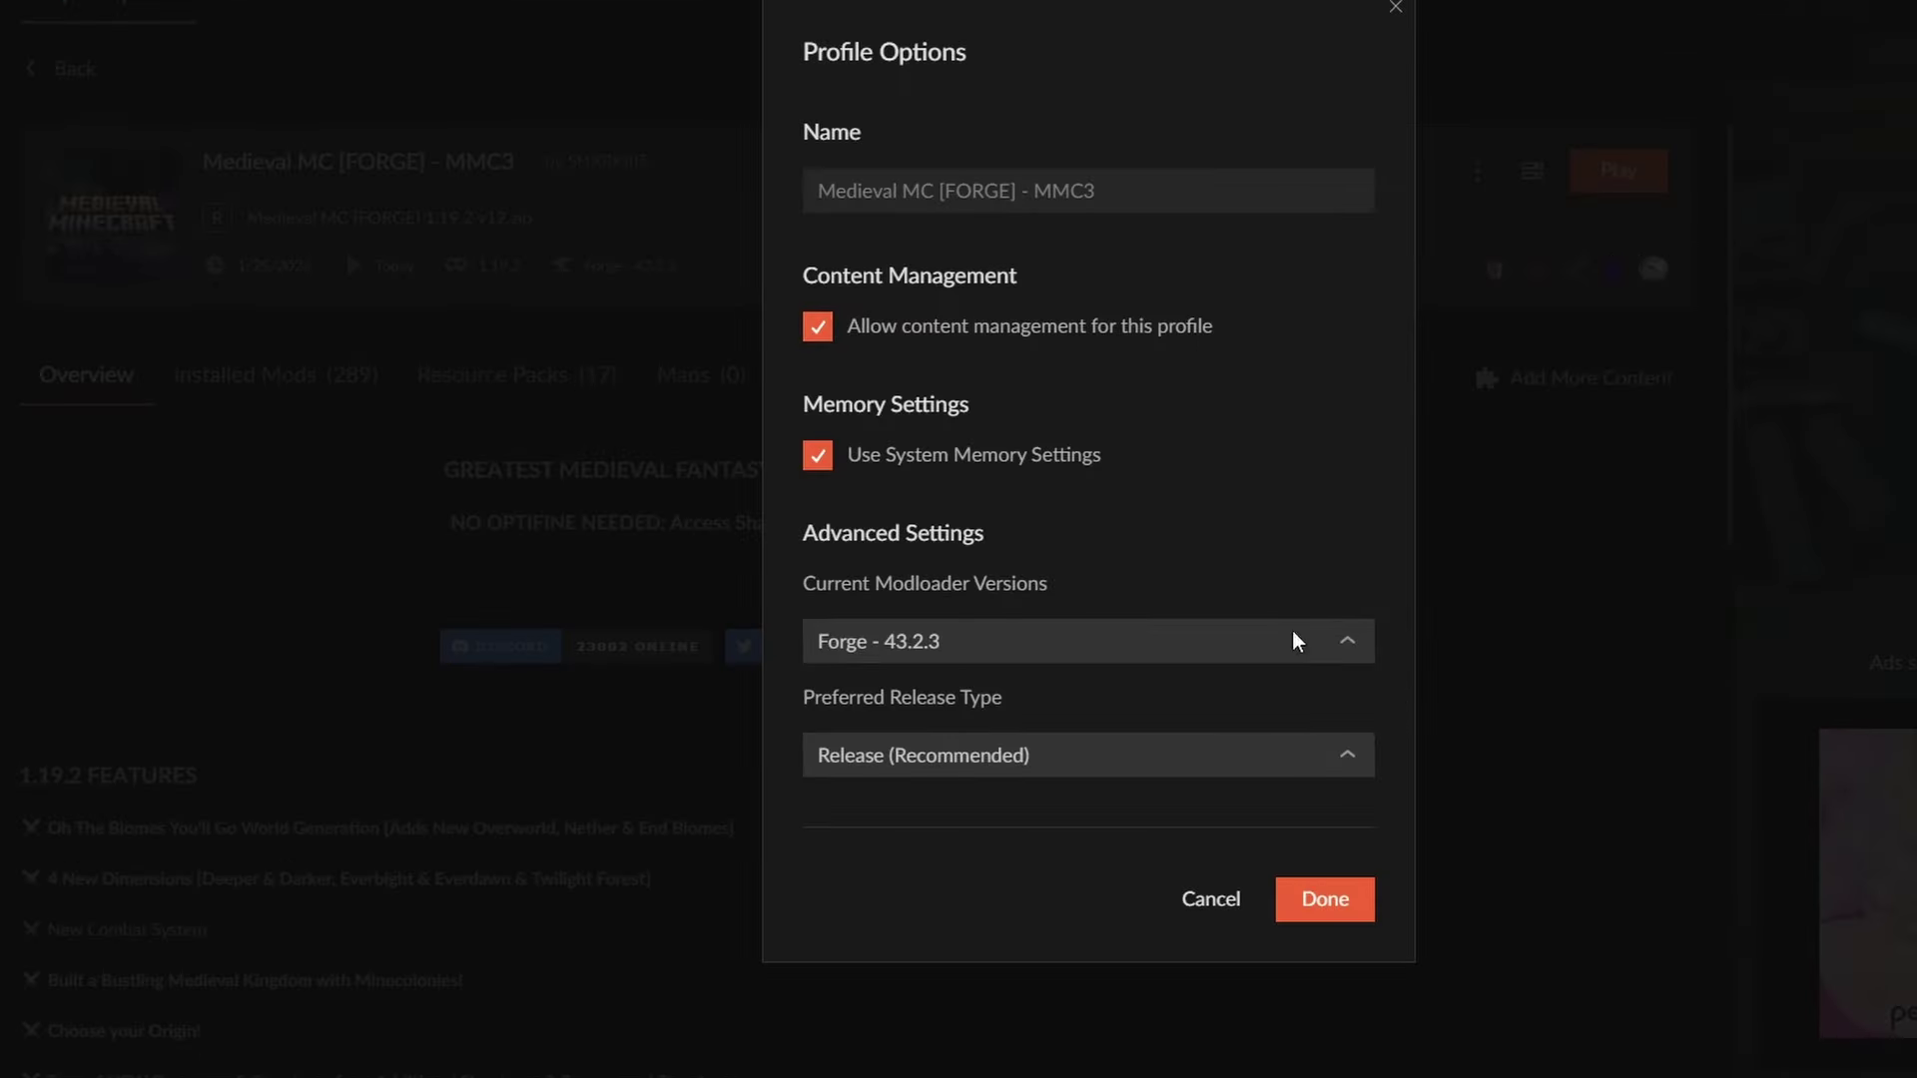
left_click(1325, 899)
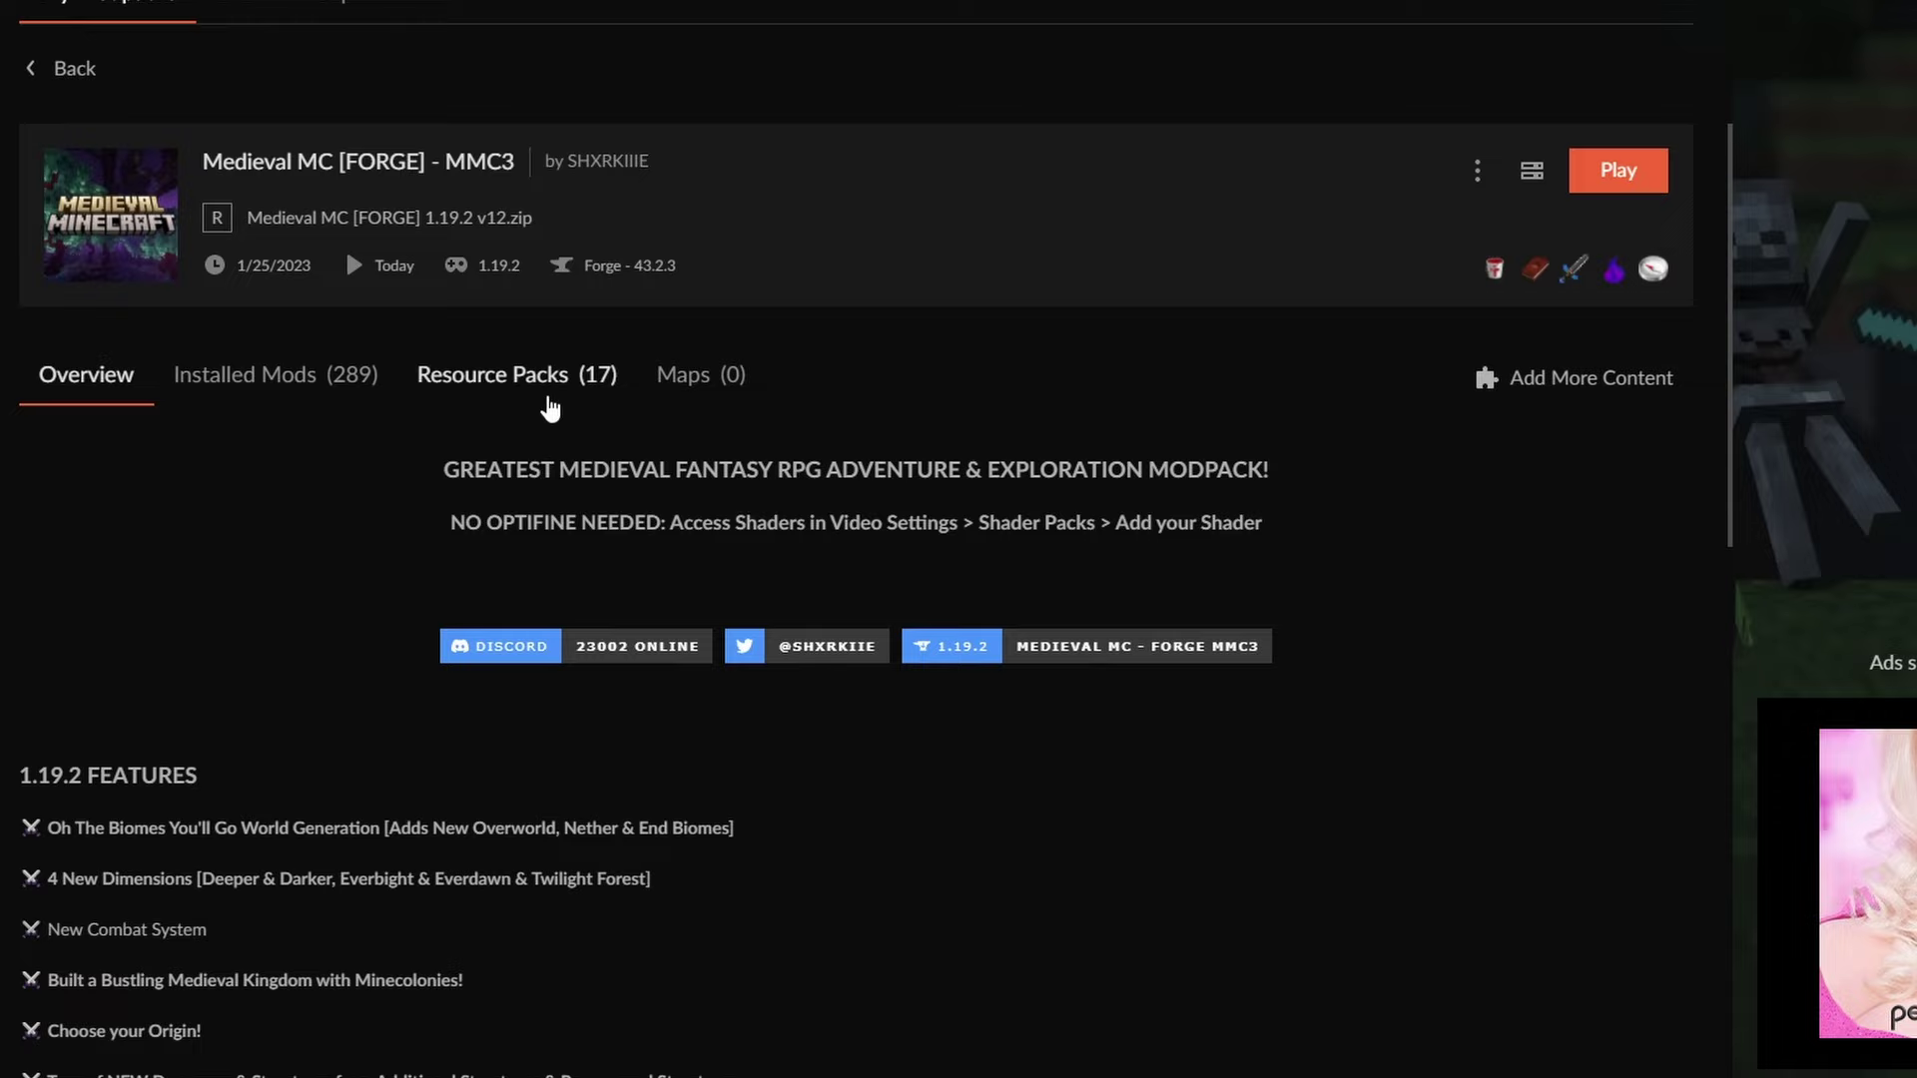
Review the modpack's installed mods and resource packs
left_click(548, 397)
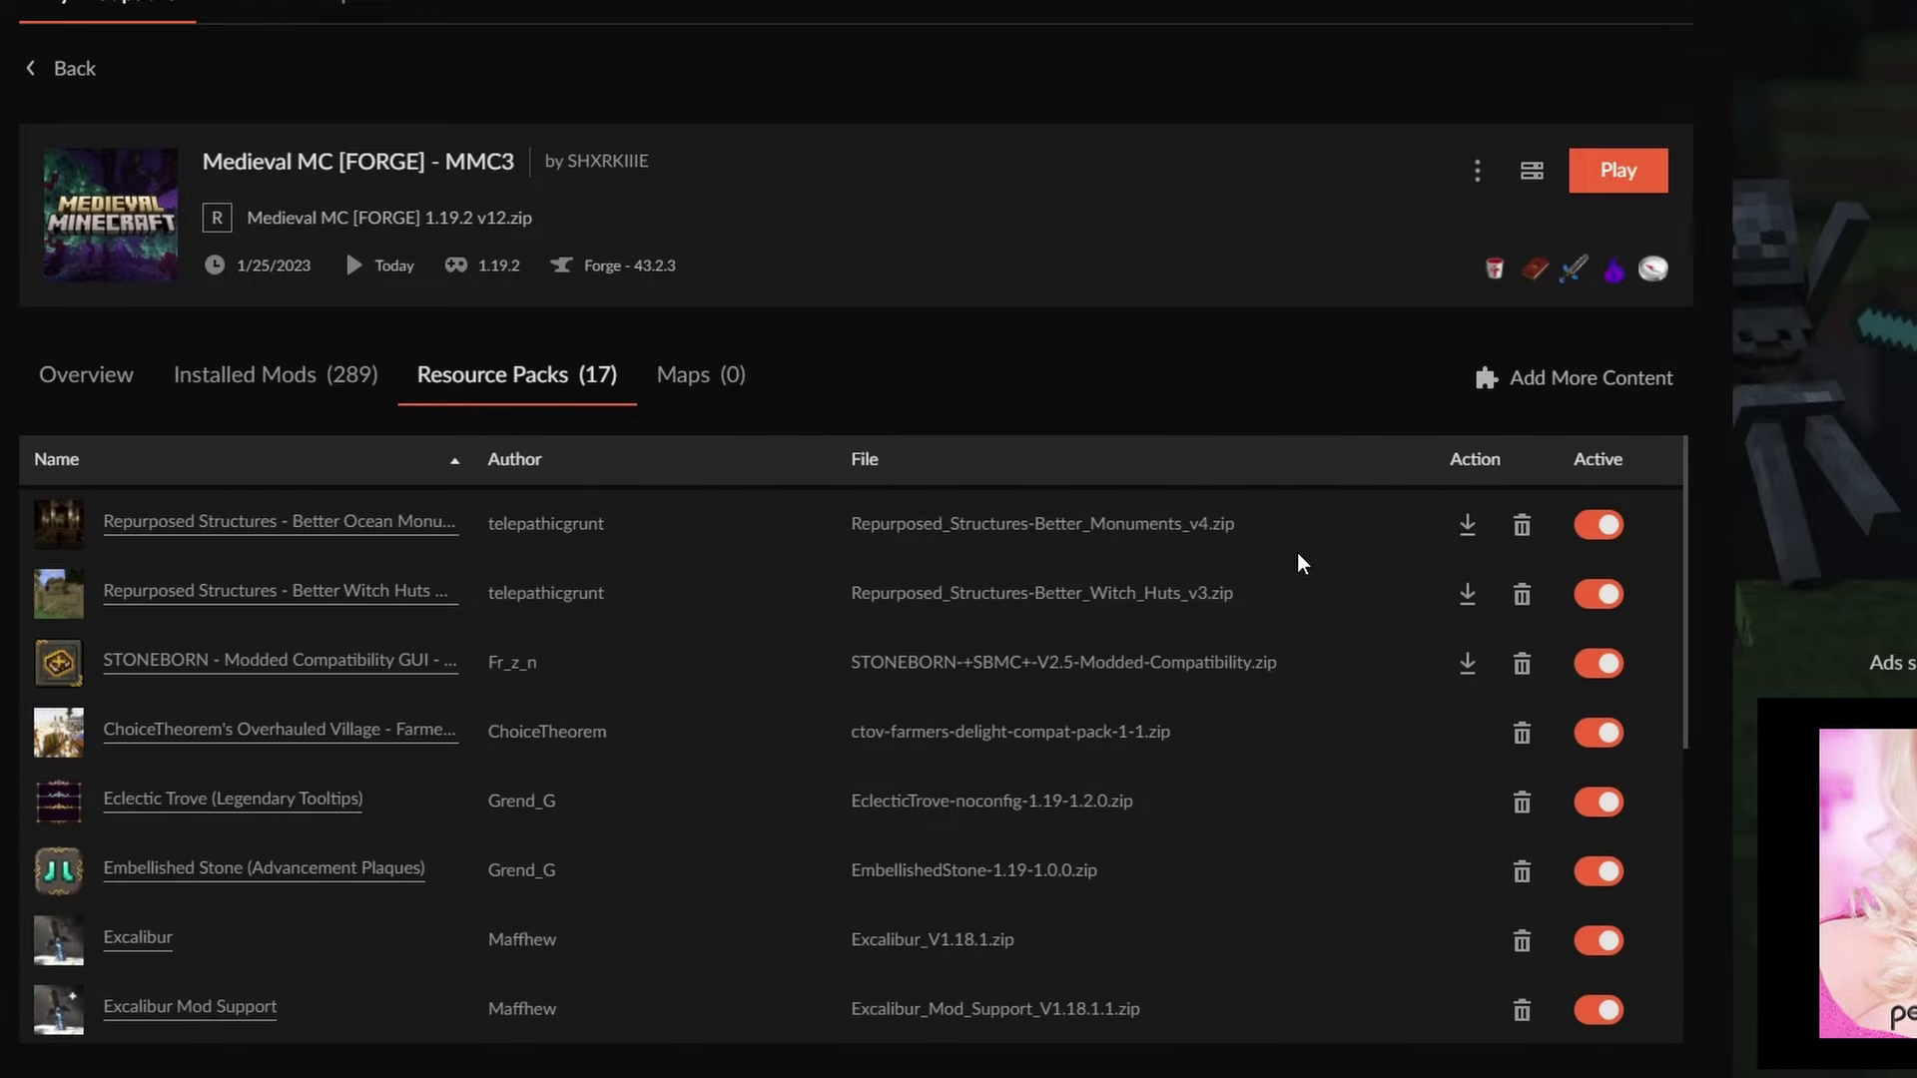
left_click(291, 400)
left_click(577, 405)
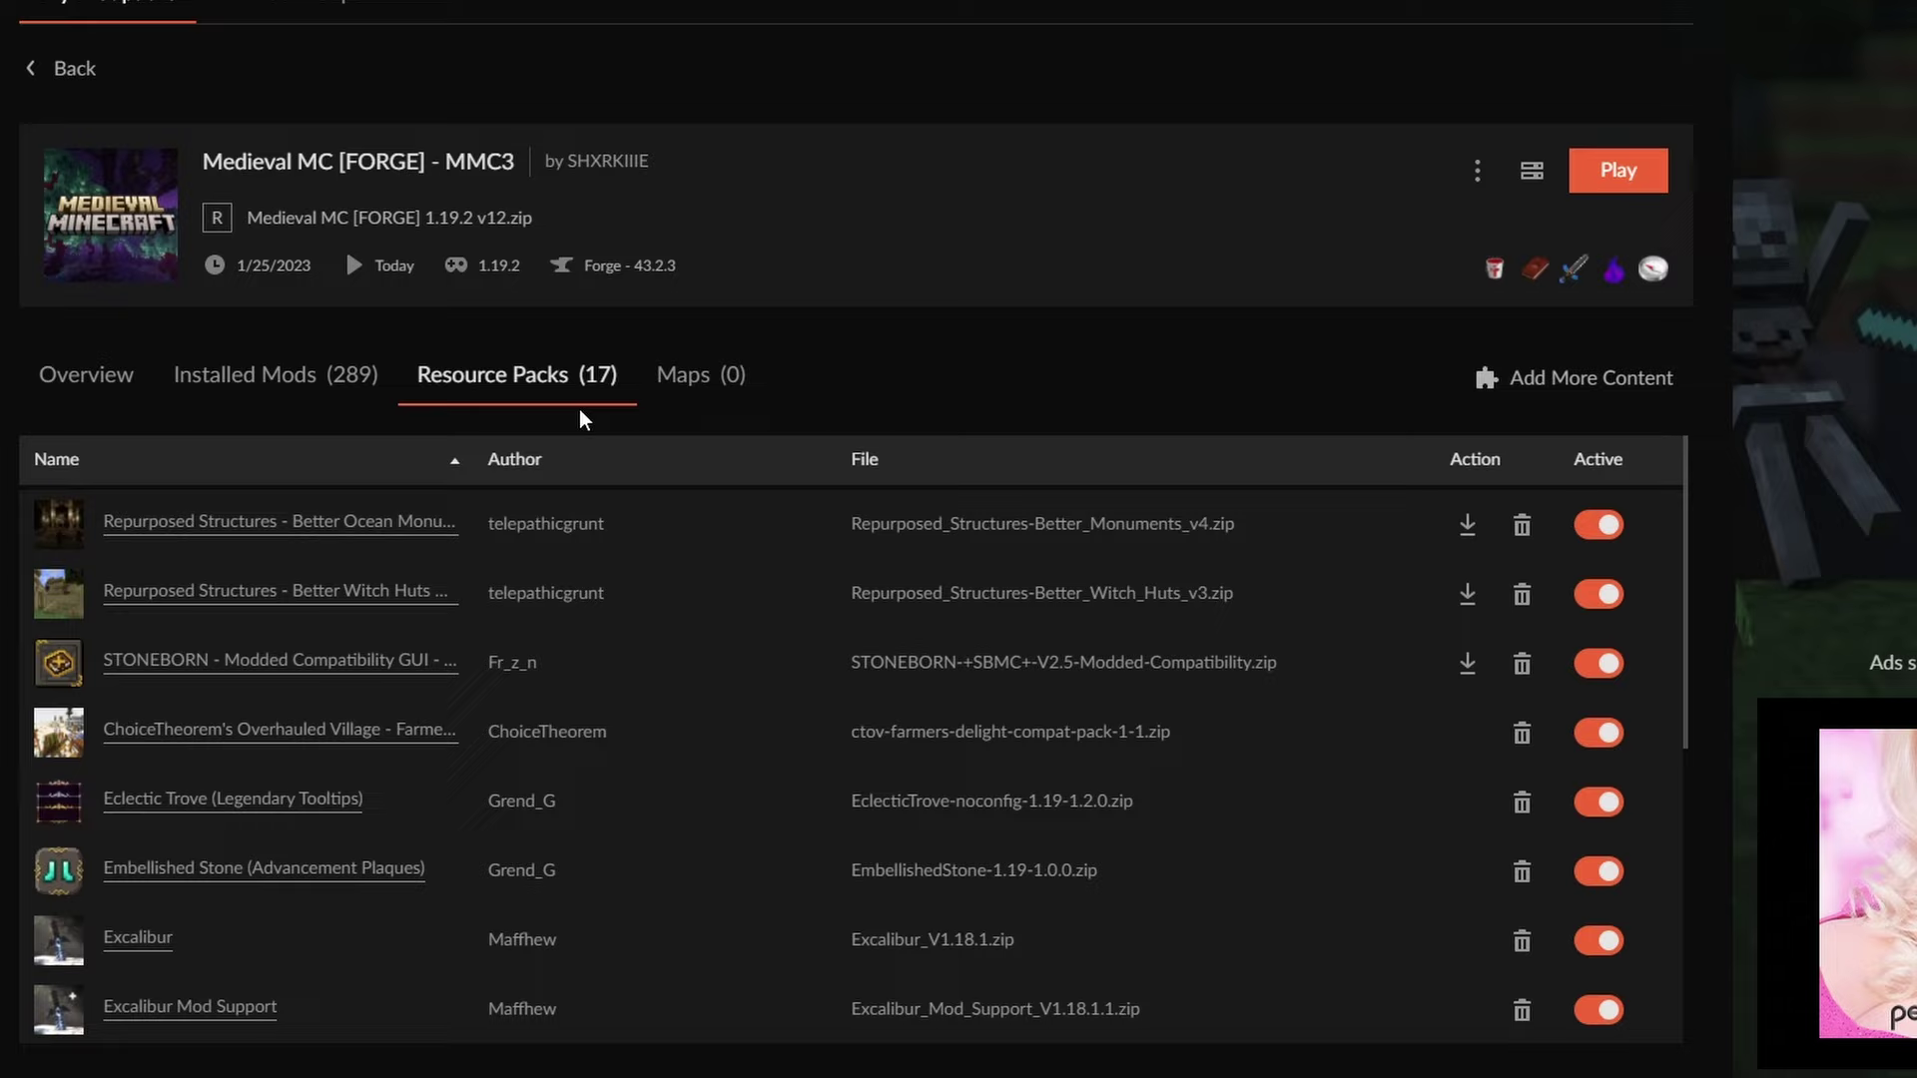
scroll(1174, 587, "down", 1)
scroll(1238, 641, "up", 1)
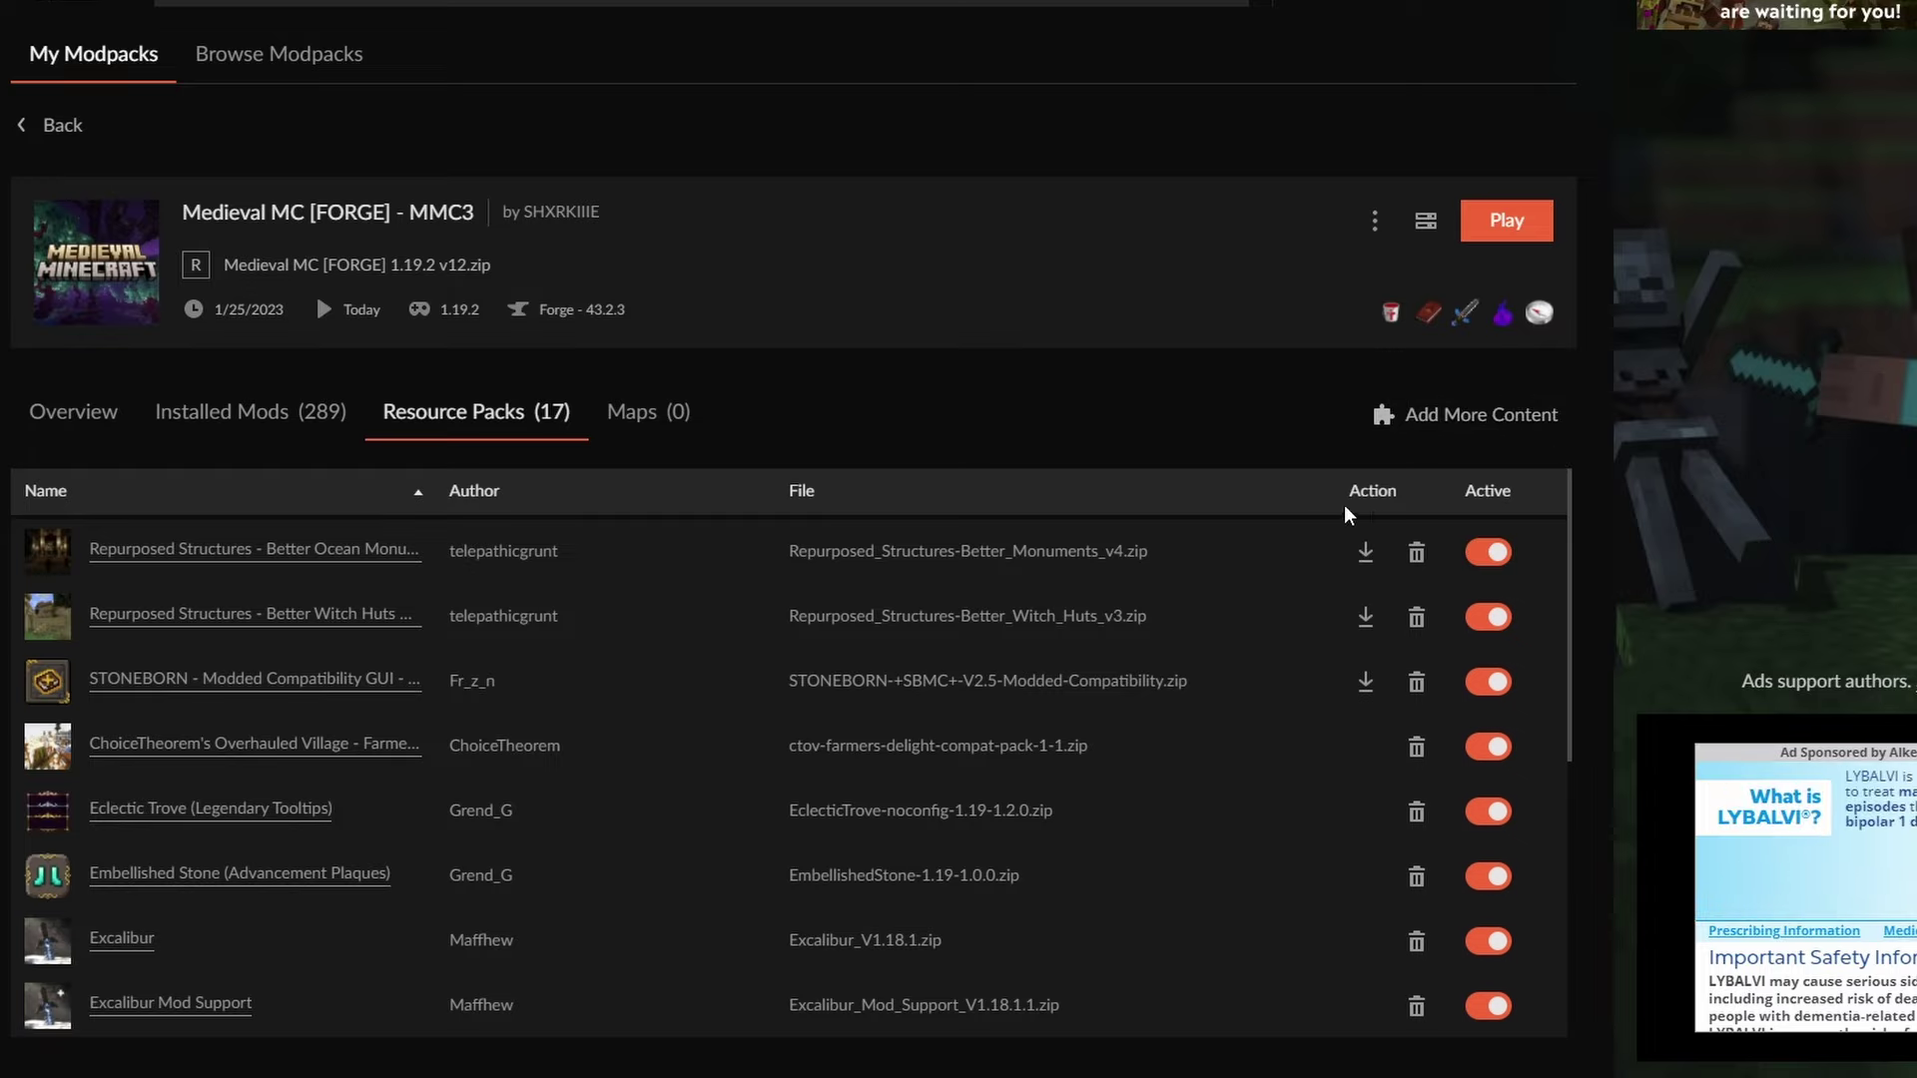
Leave the profile and browse the featured Minecraft modpacks
left_click(50, 125)
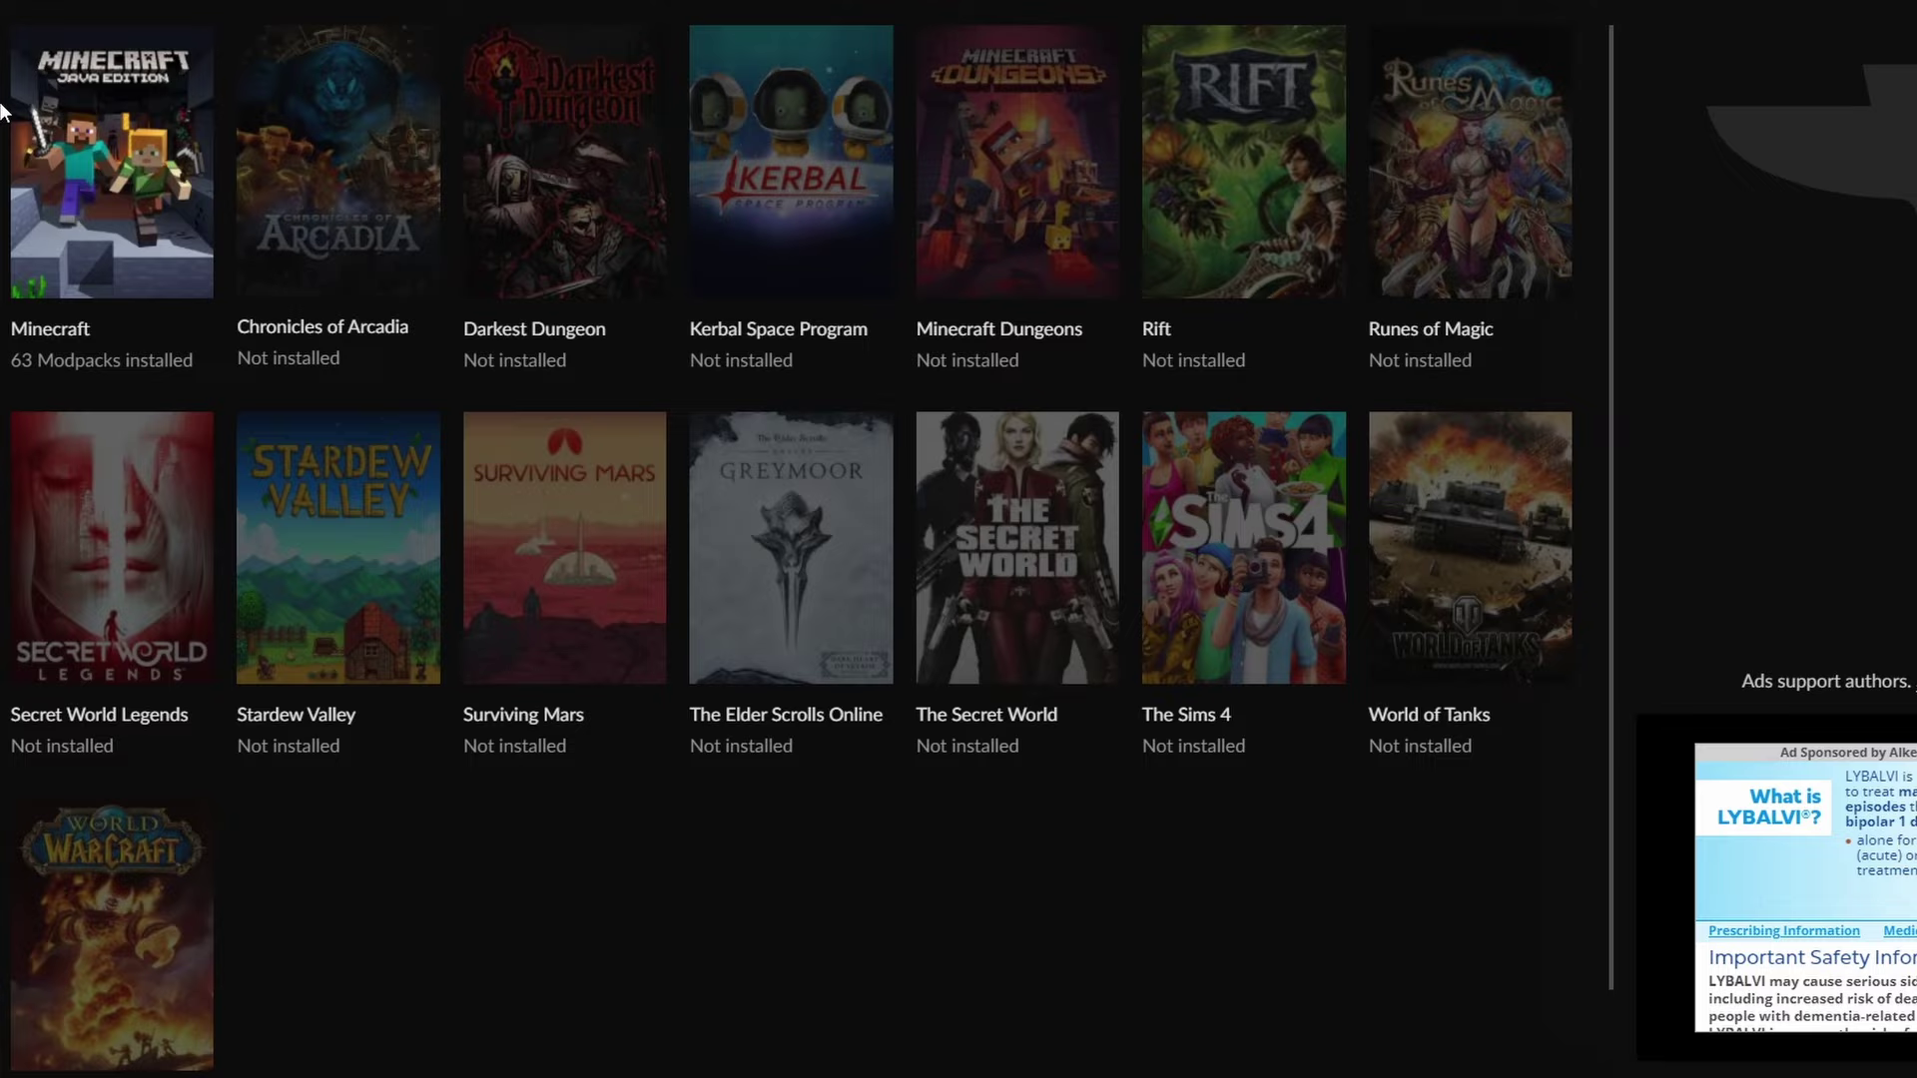
left_click(93, 148)
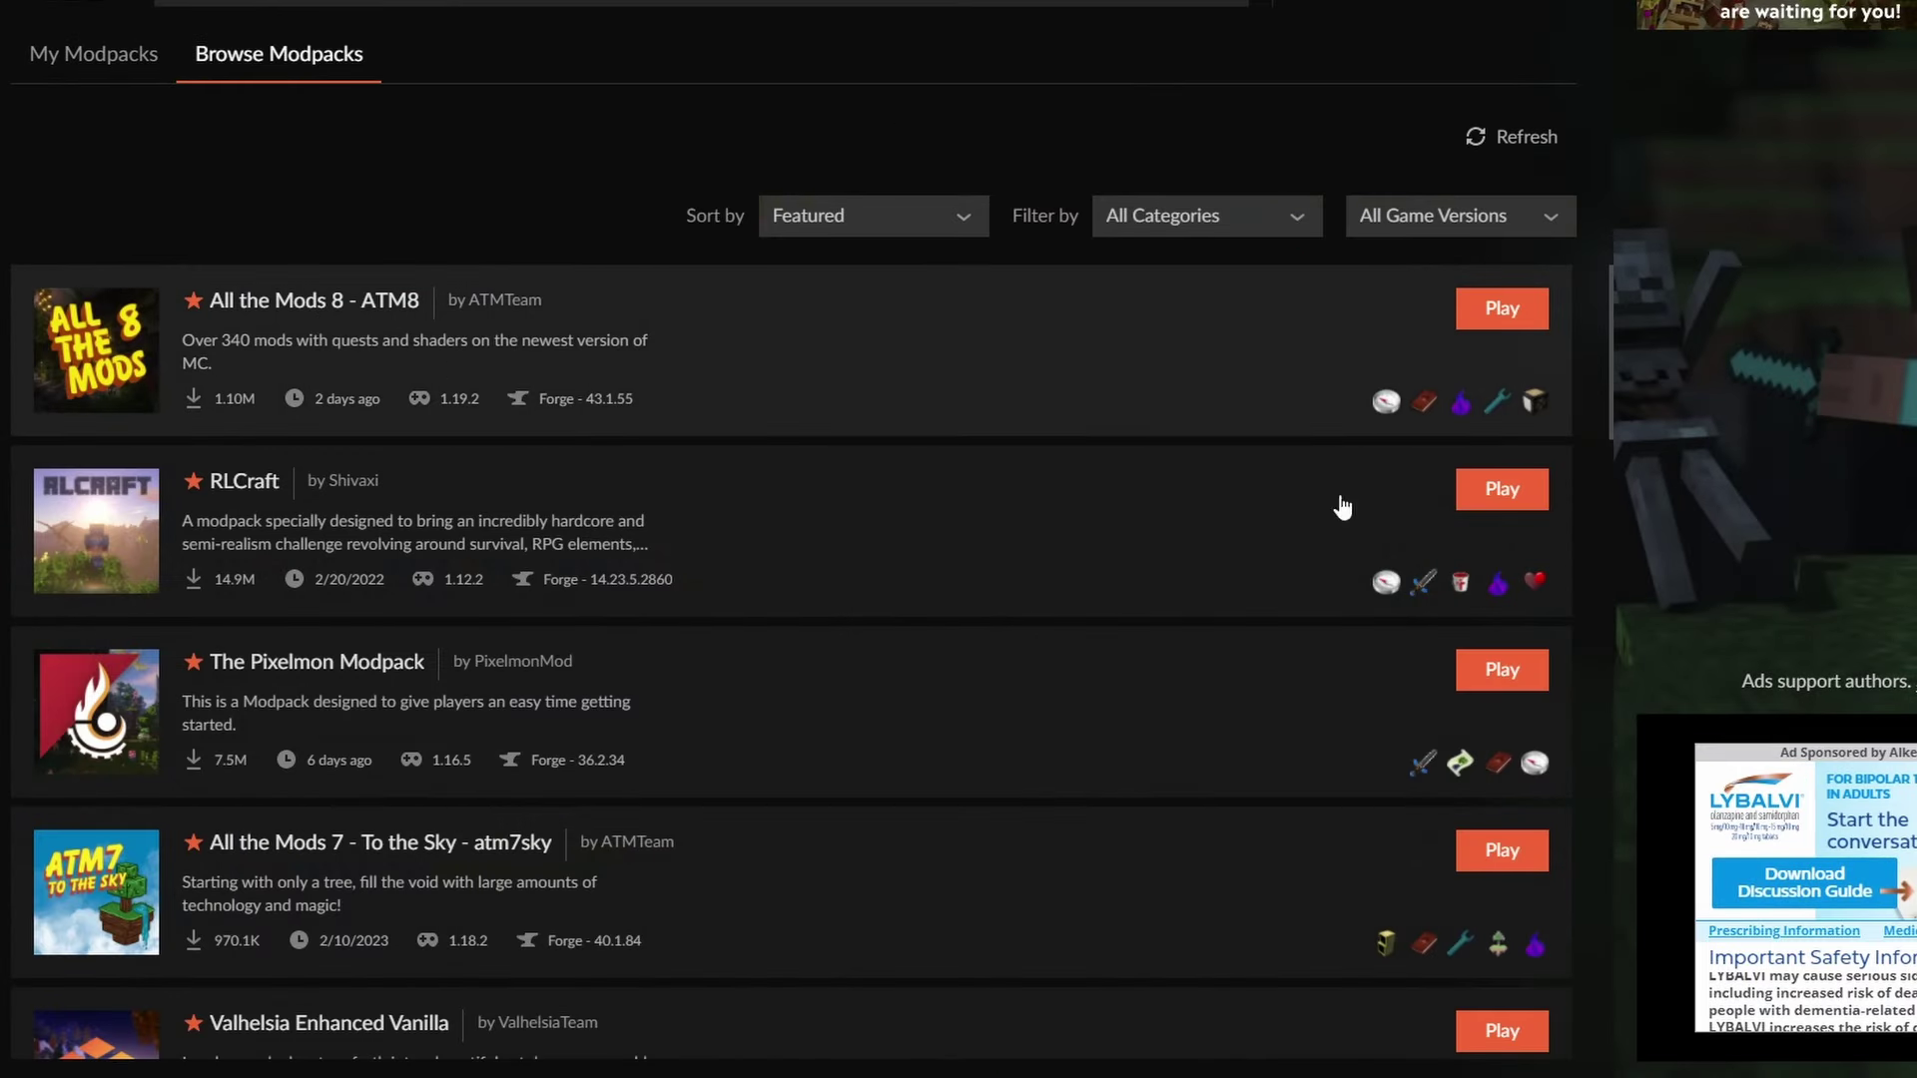
scroll(976, 612, "down", 10)
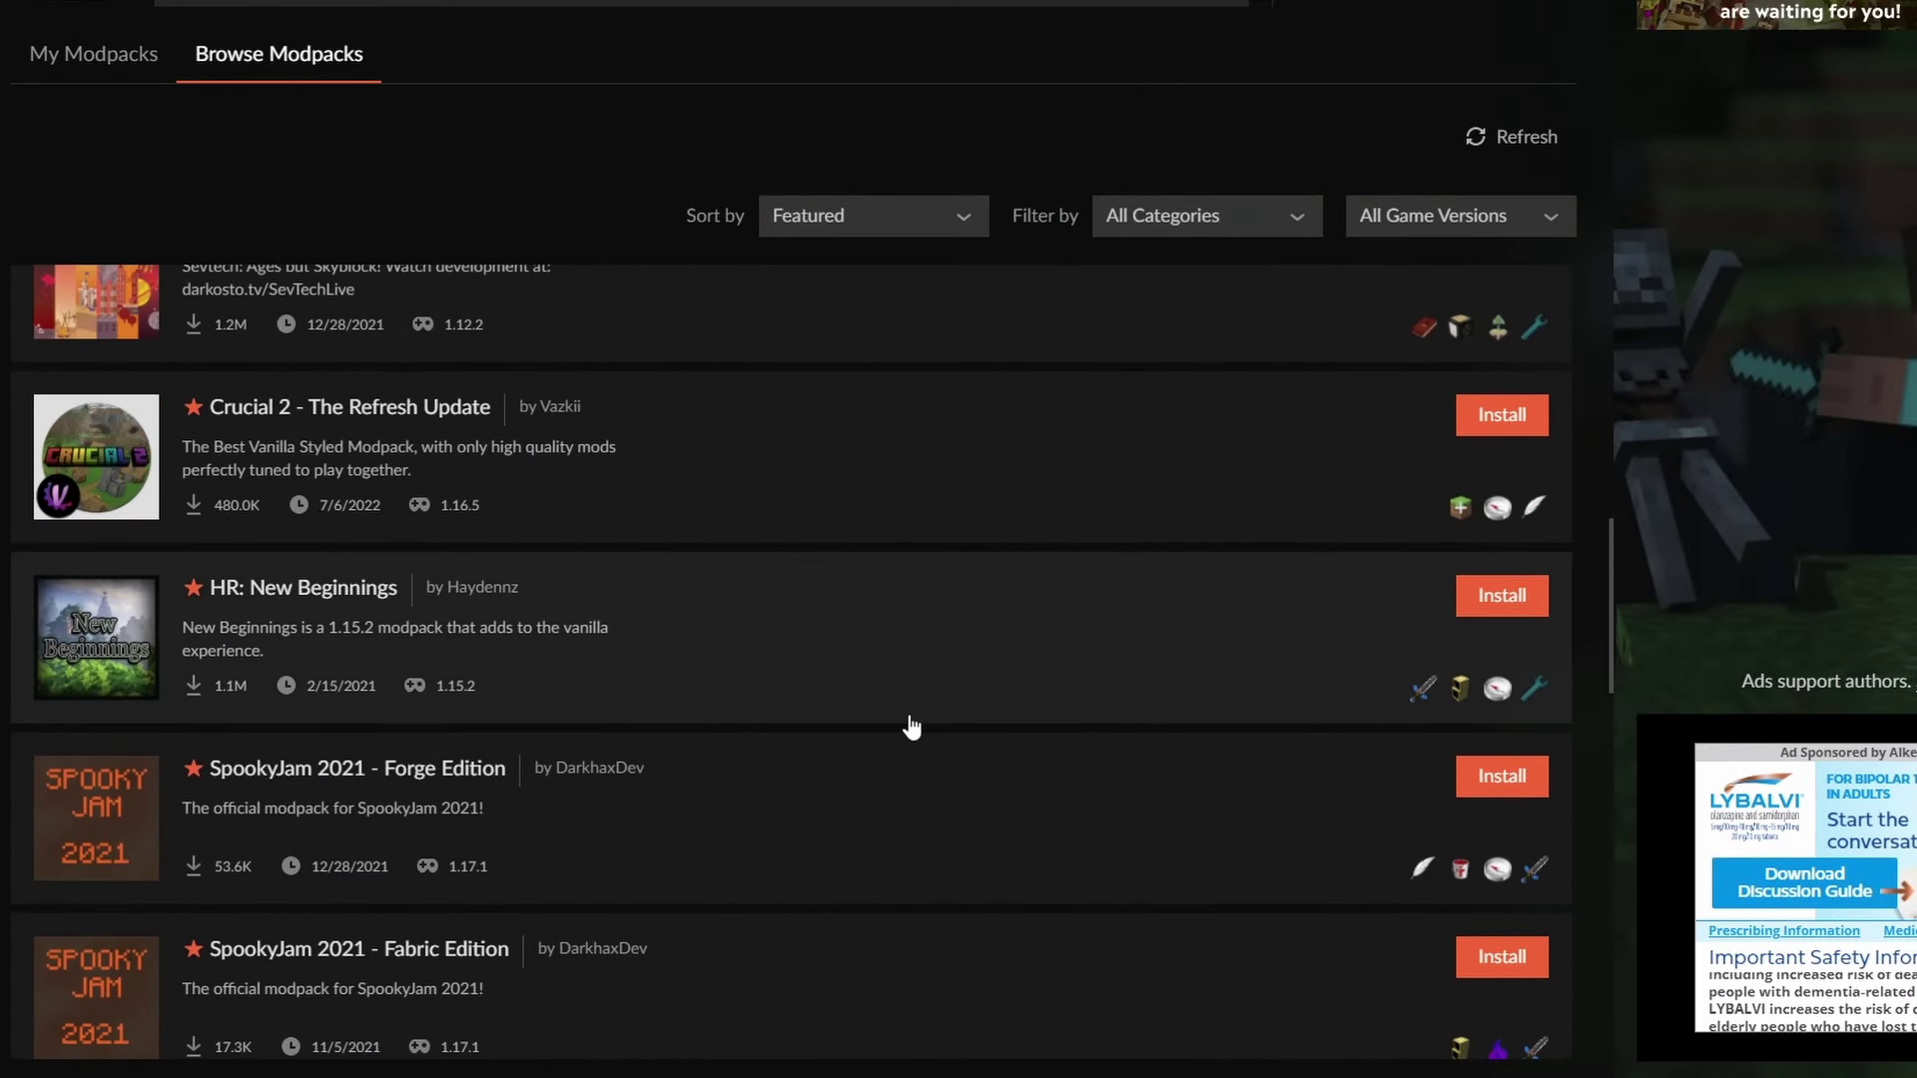
scroll(907, 727, "up", 5)
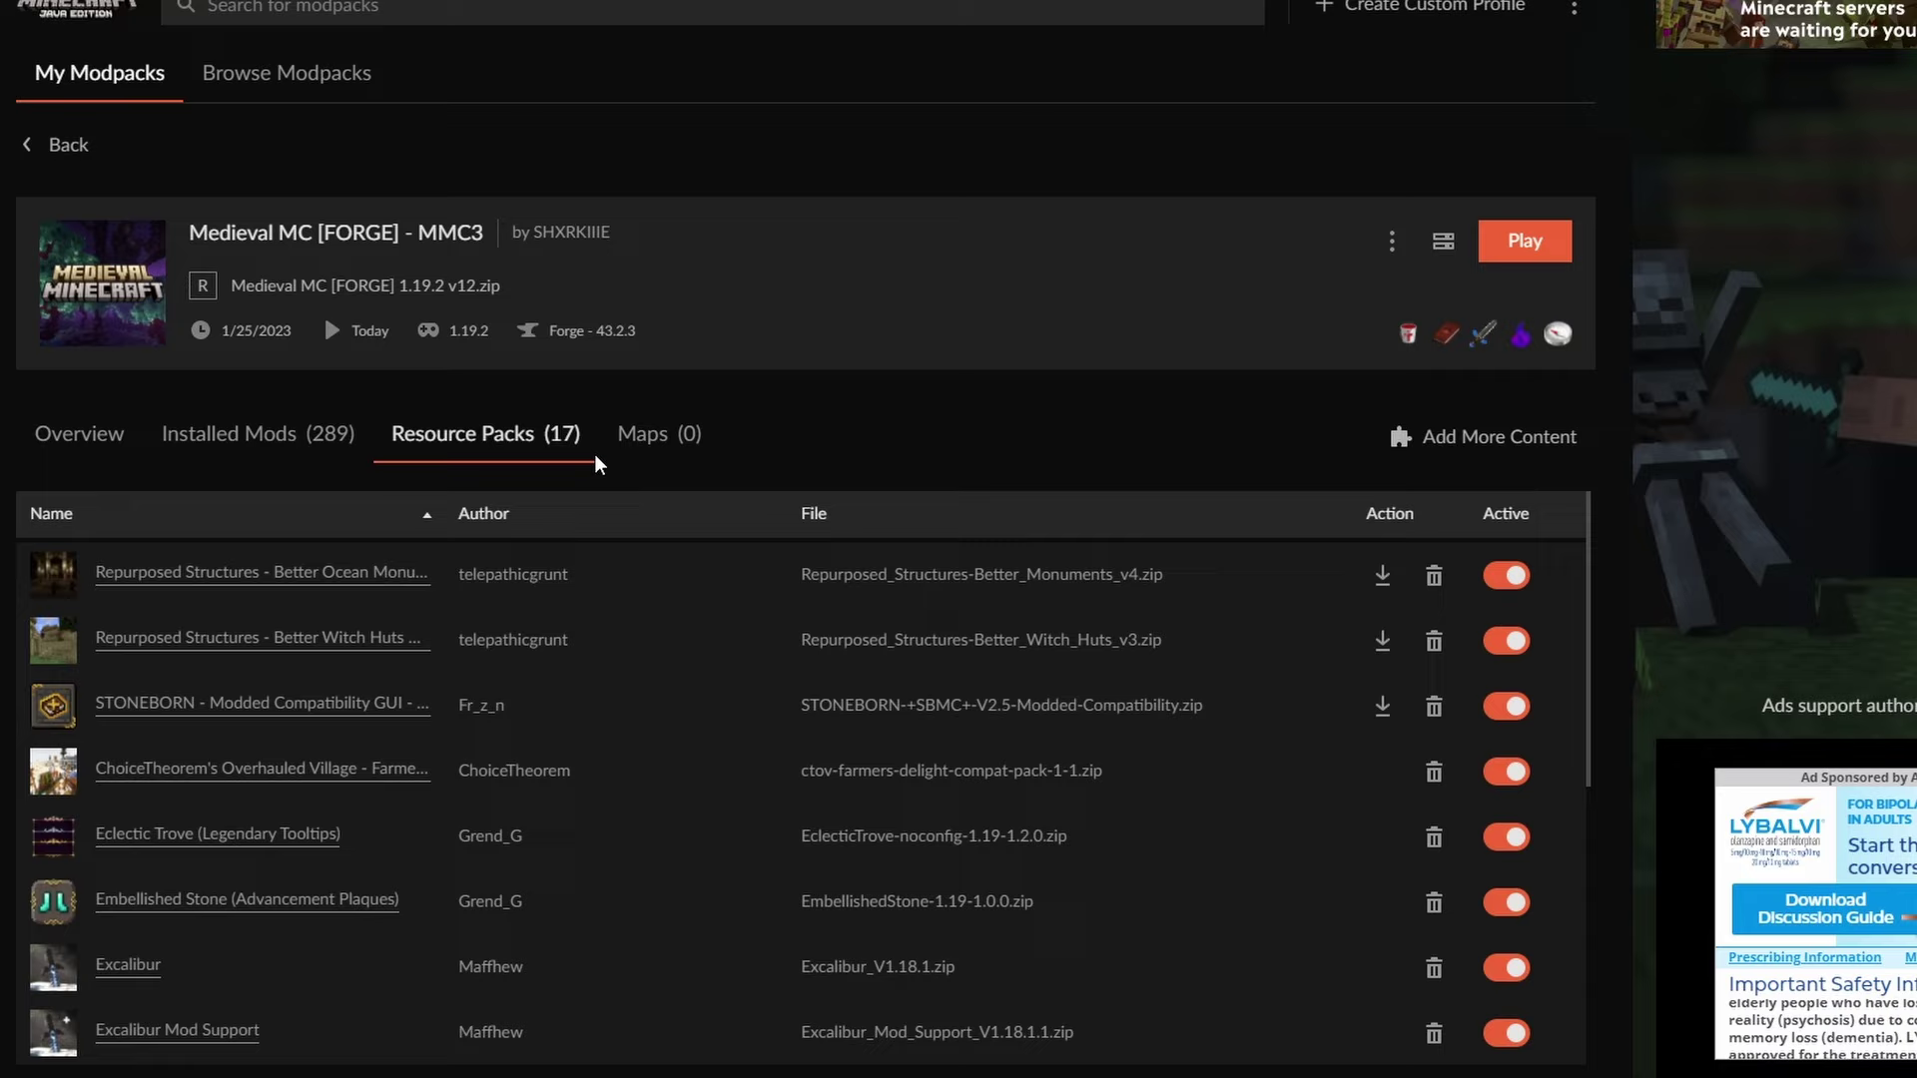
Search the resource packs available for the Medieval MC profile for "alacrity" and install the Alacrity pack
left_click(1509, 445)
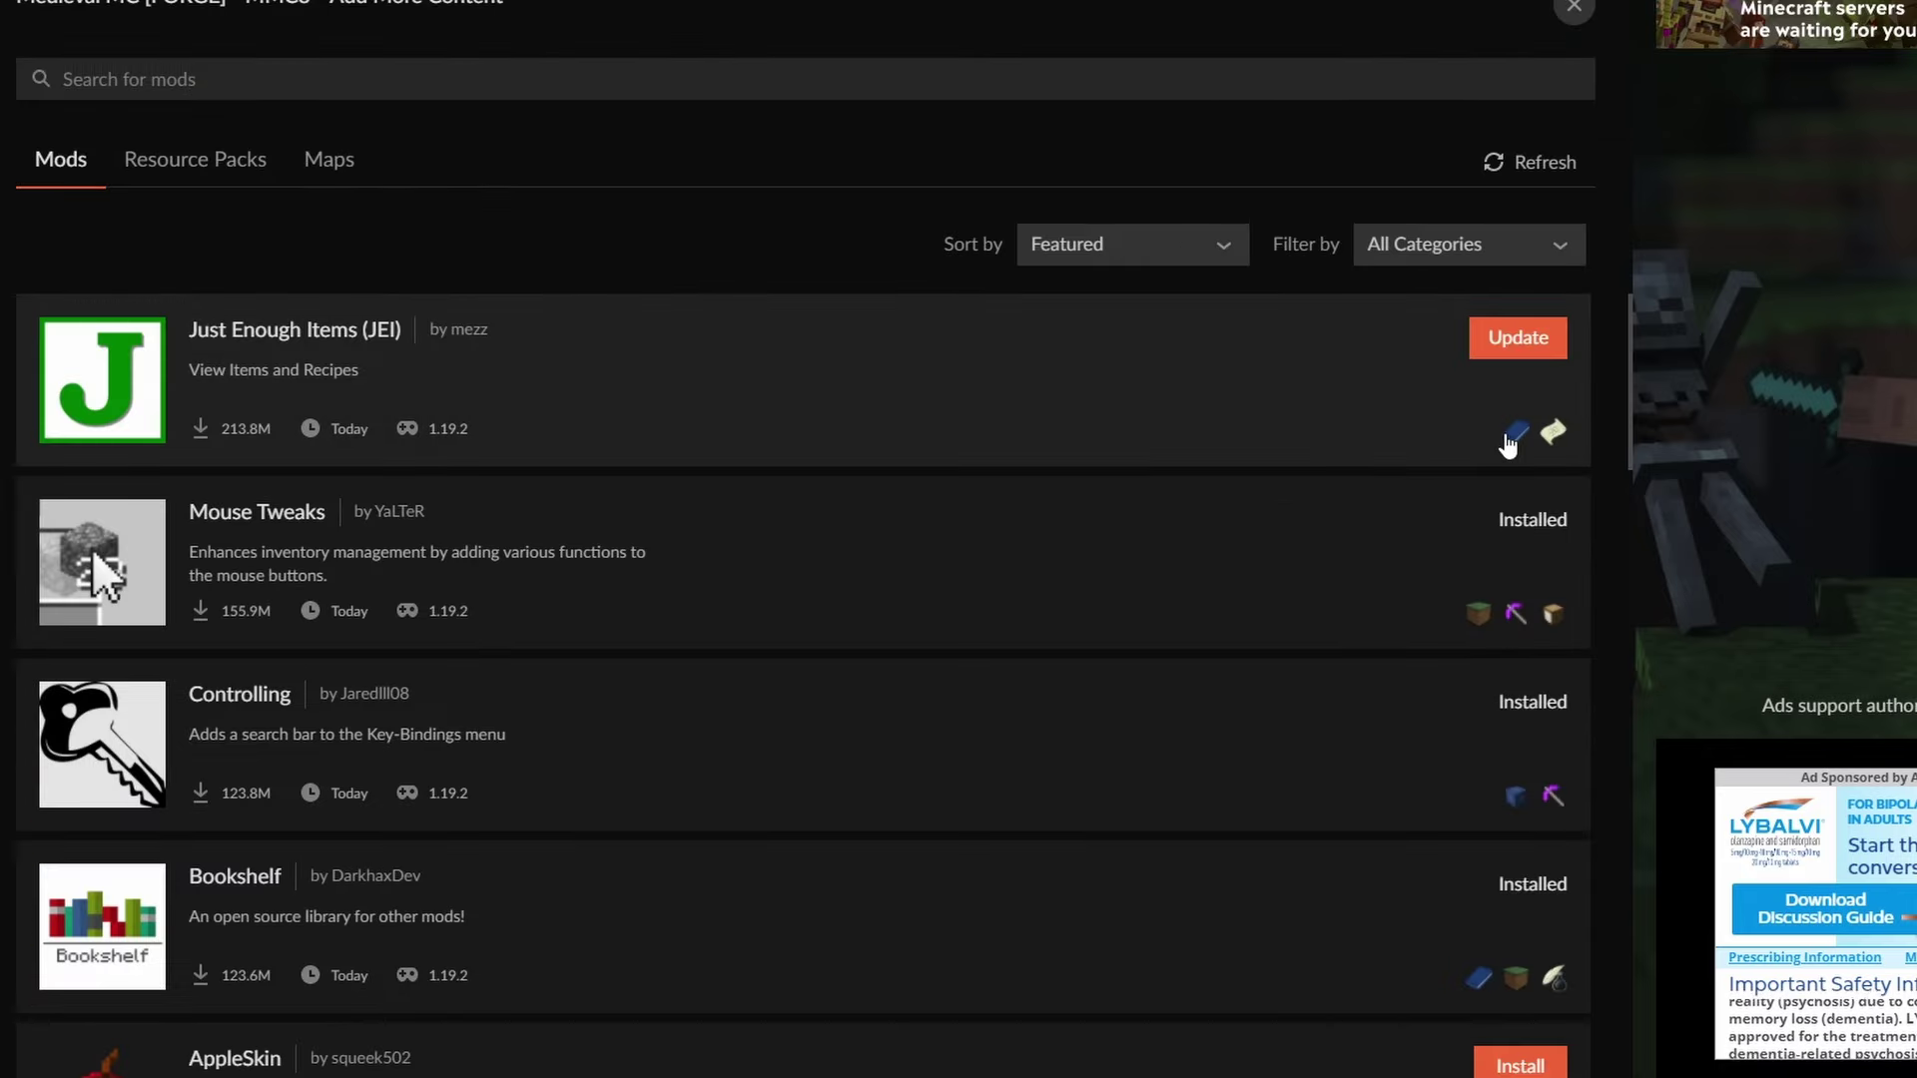
left_click(257, 183)
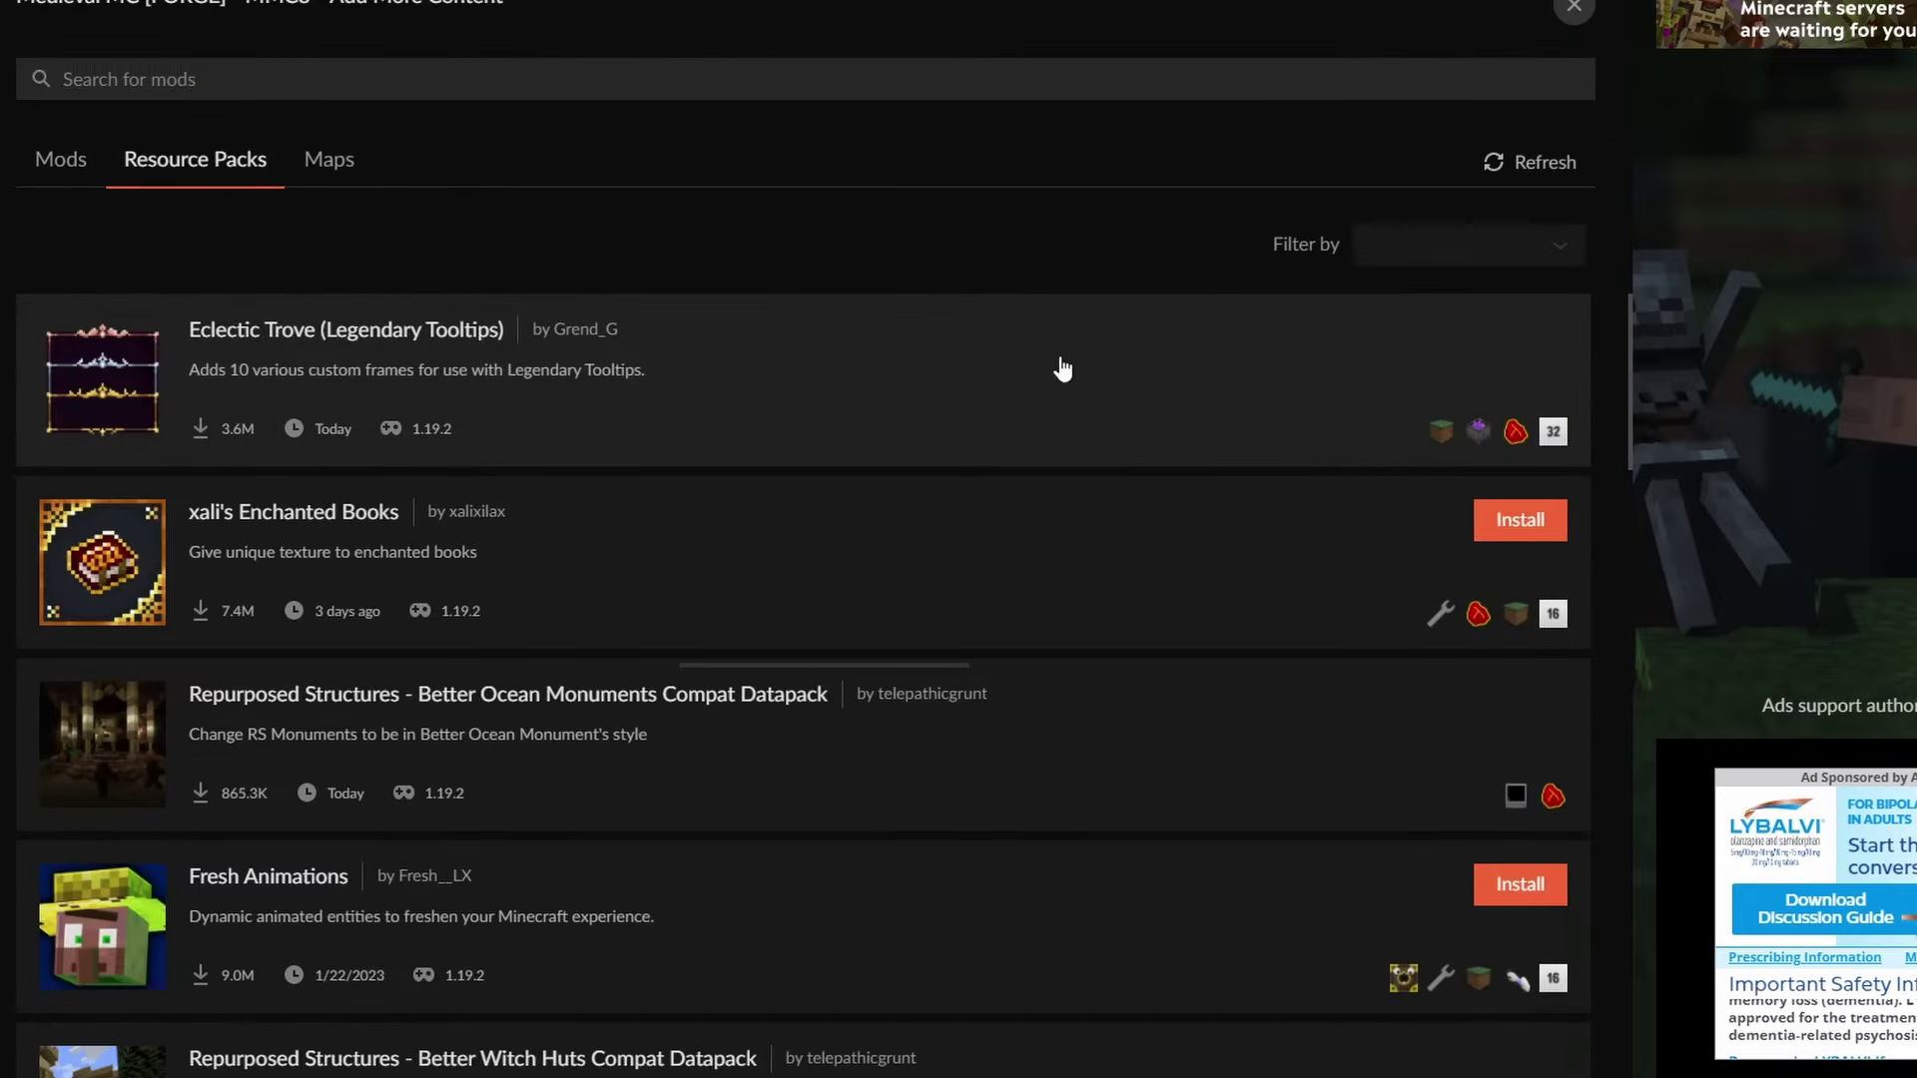
scroll(728, 522, "down", 10)
scroll(709, 554, "down", 3)
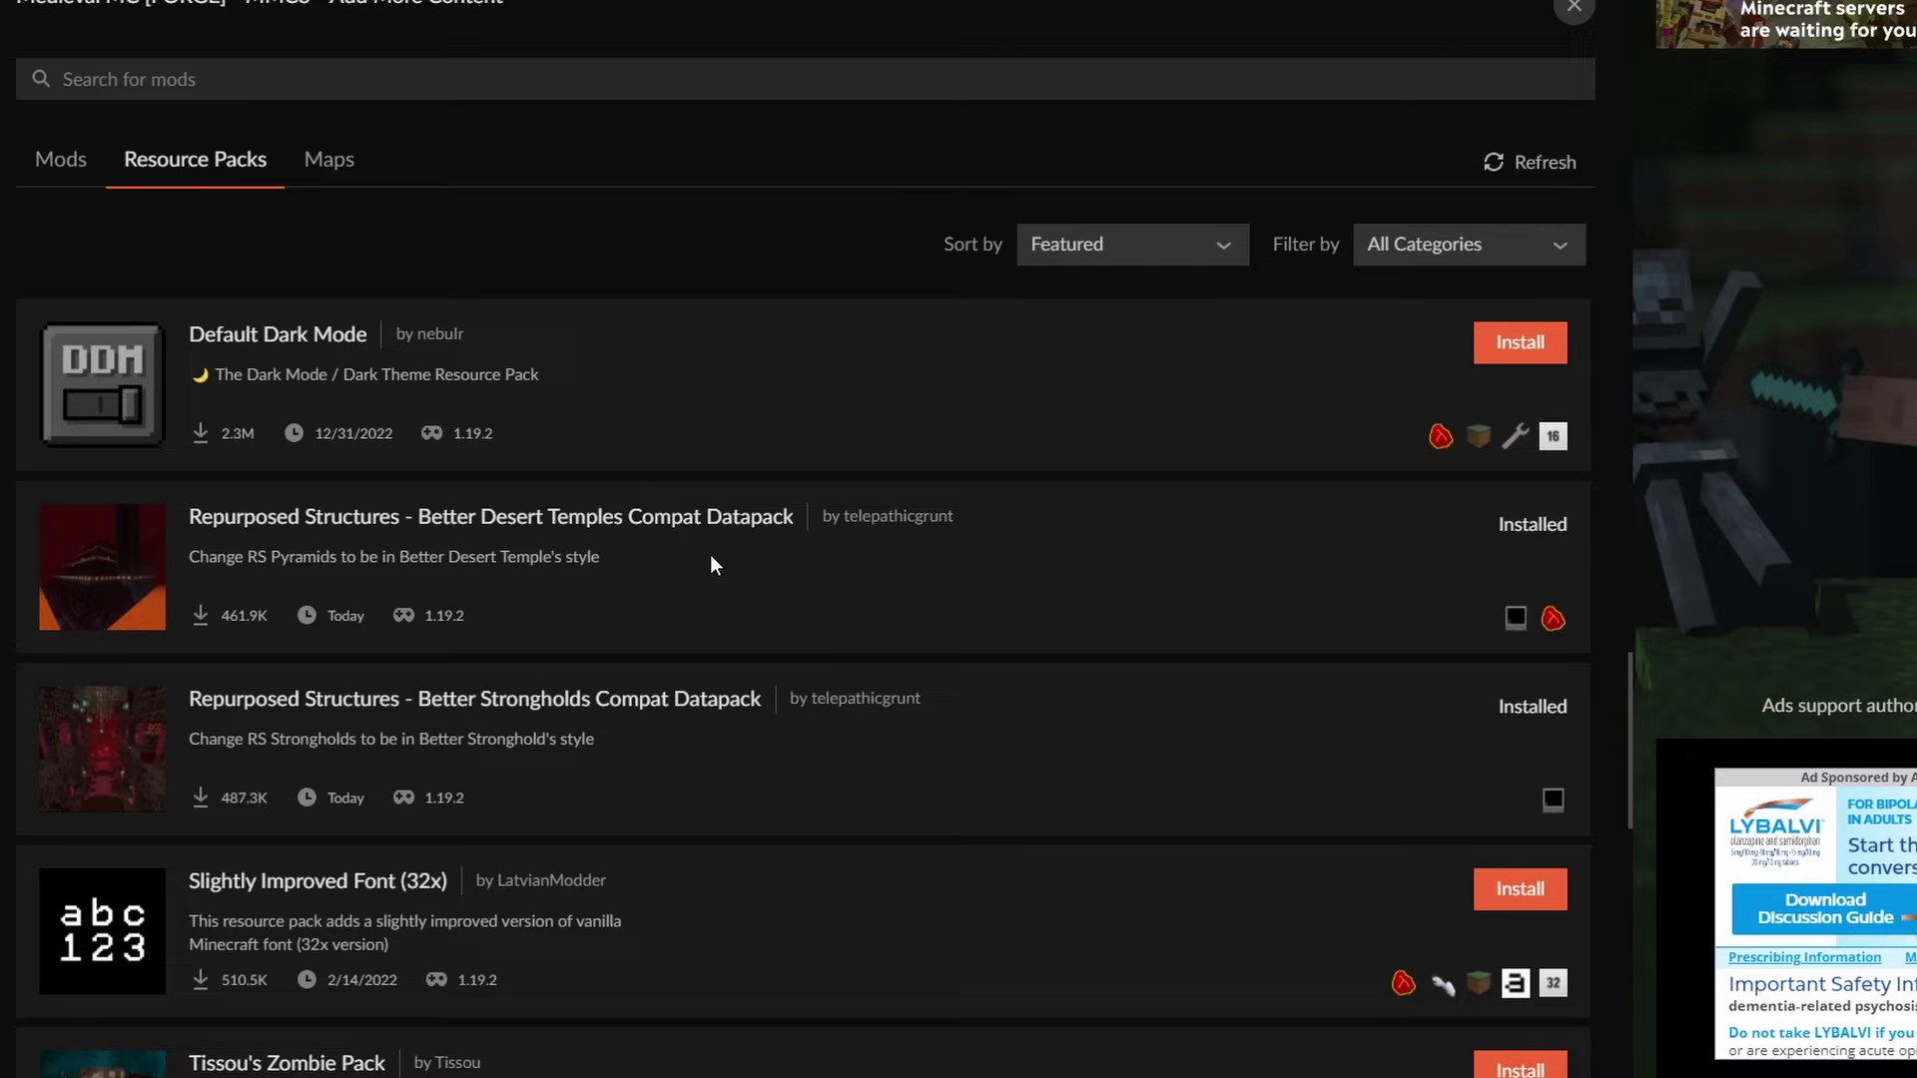
type("alacrity")
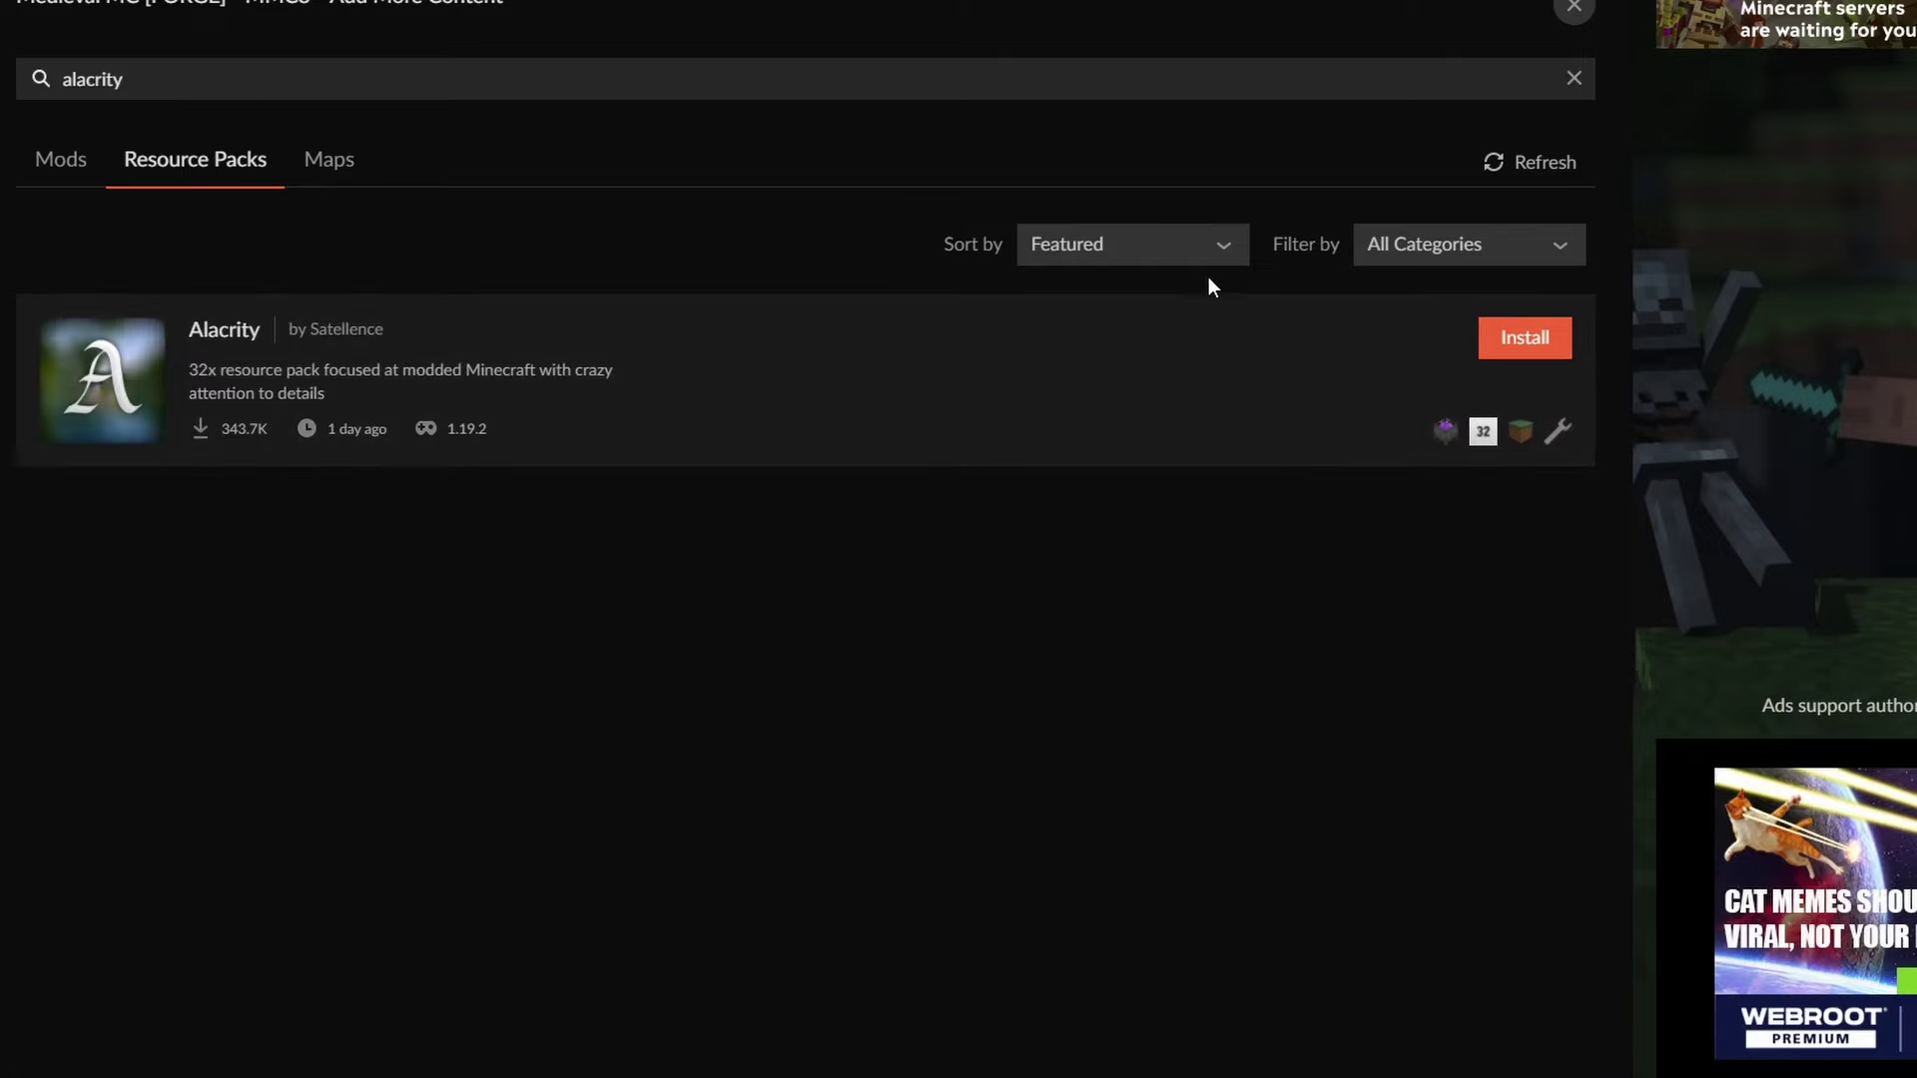
left_click(1520, 339)
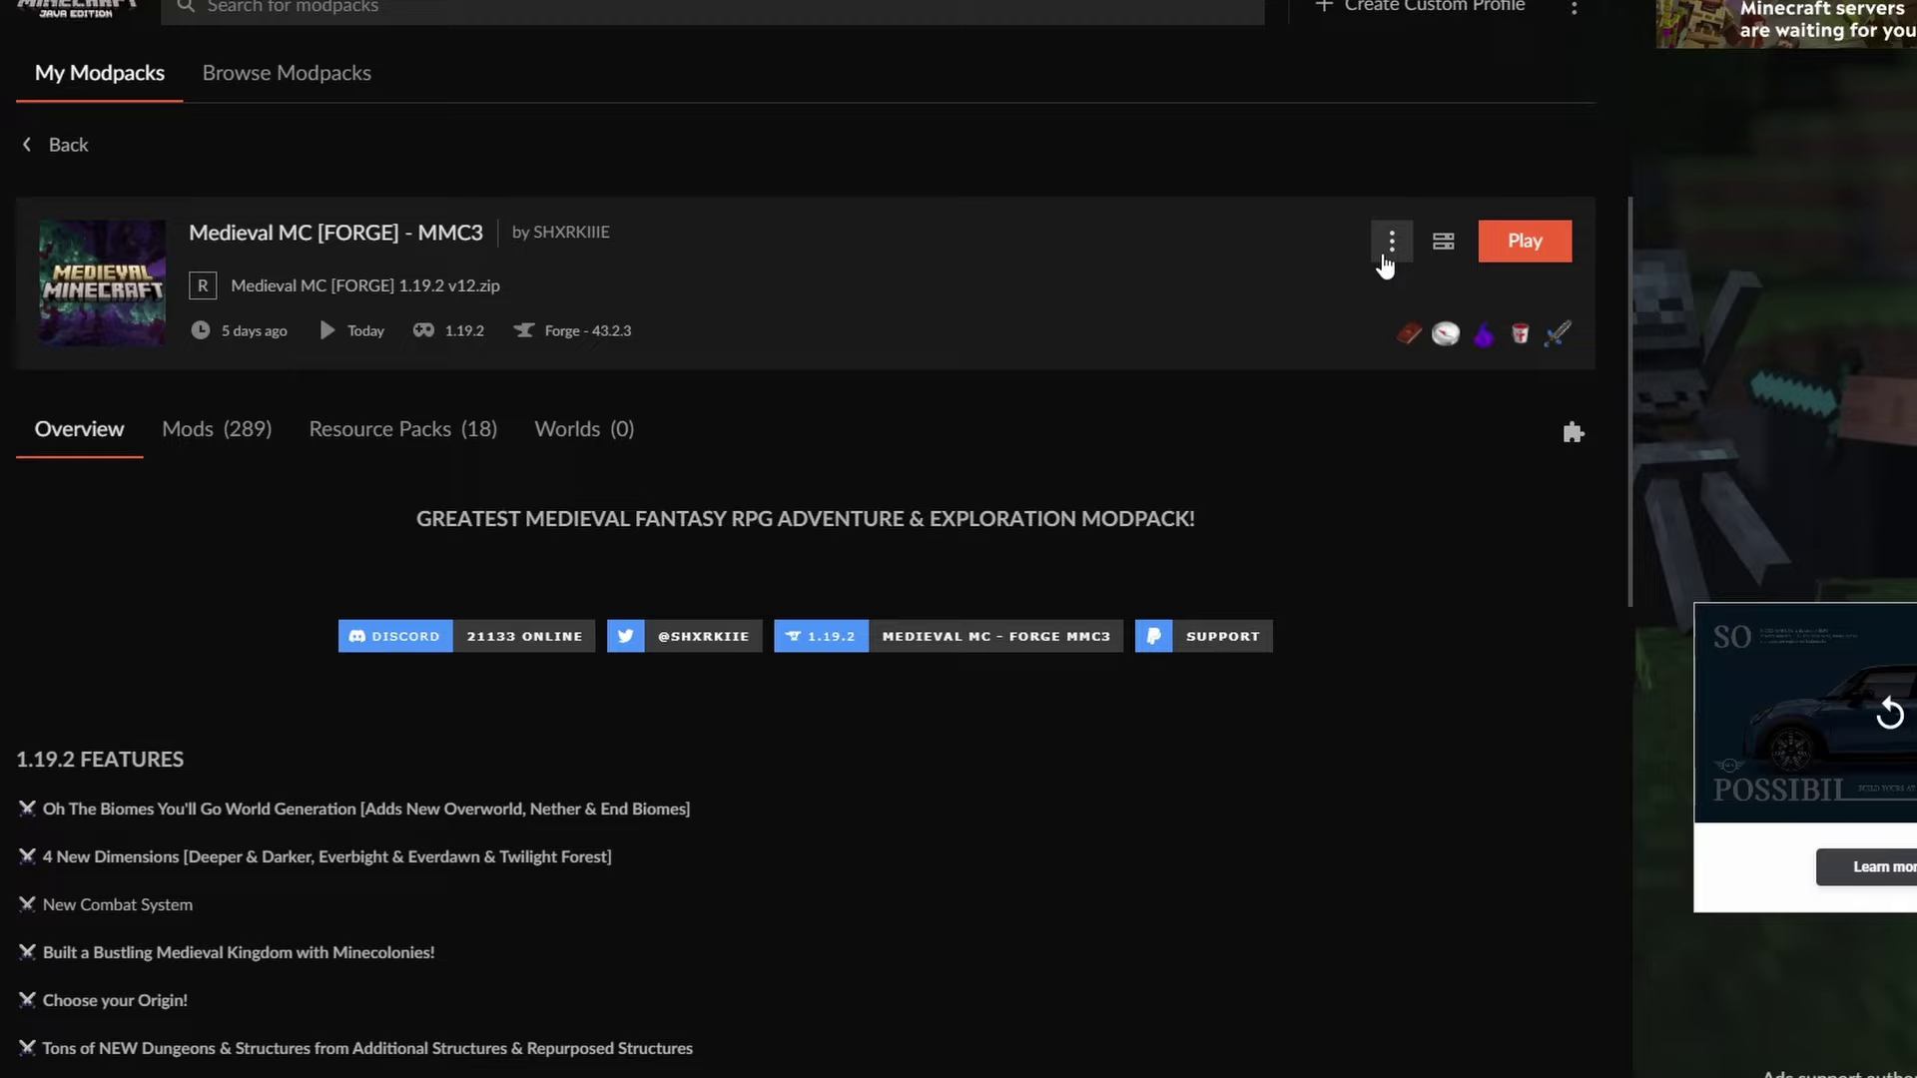
Open the modpack's profile folder and locate Alacrity.zip in its resourcepacks folder
left_click(1391, 243)
left_click(1256, 414)
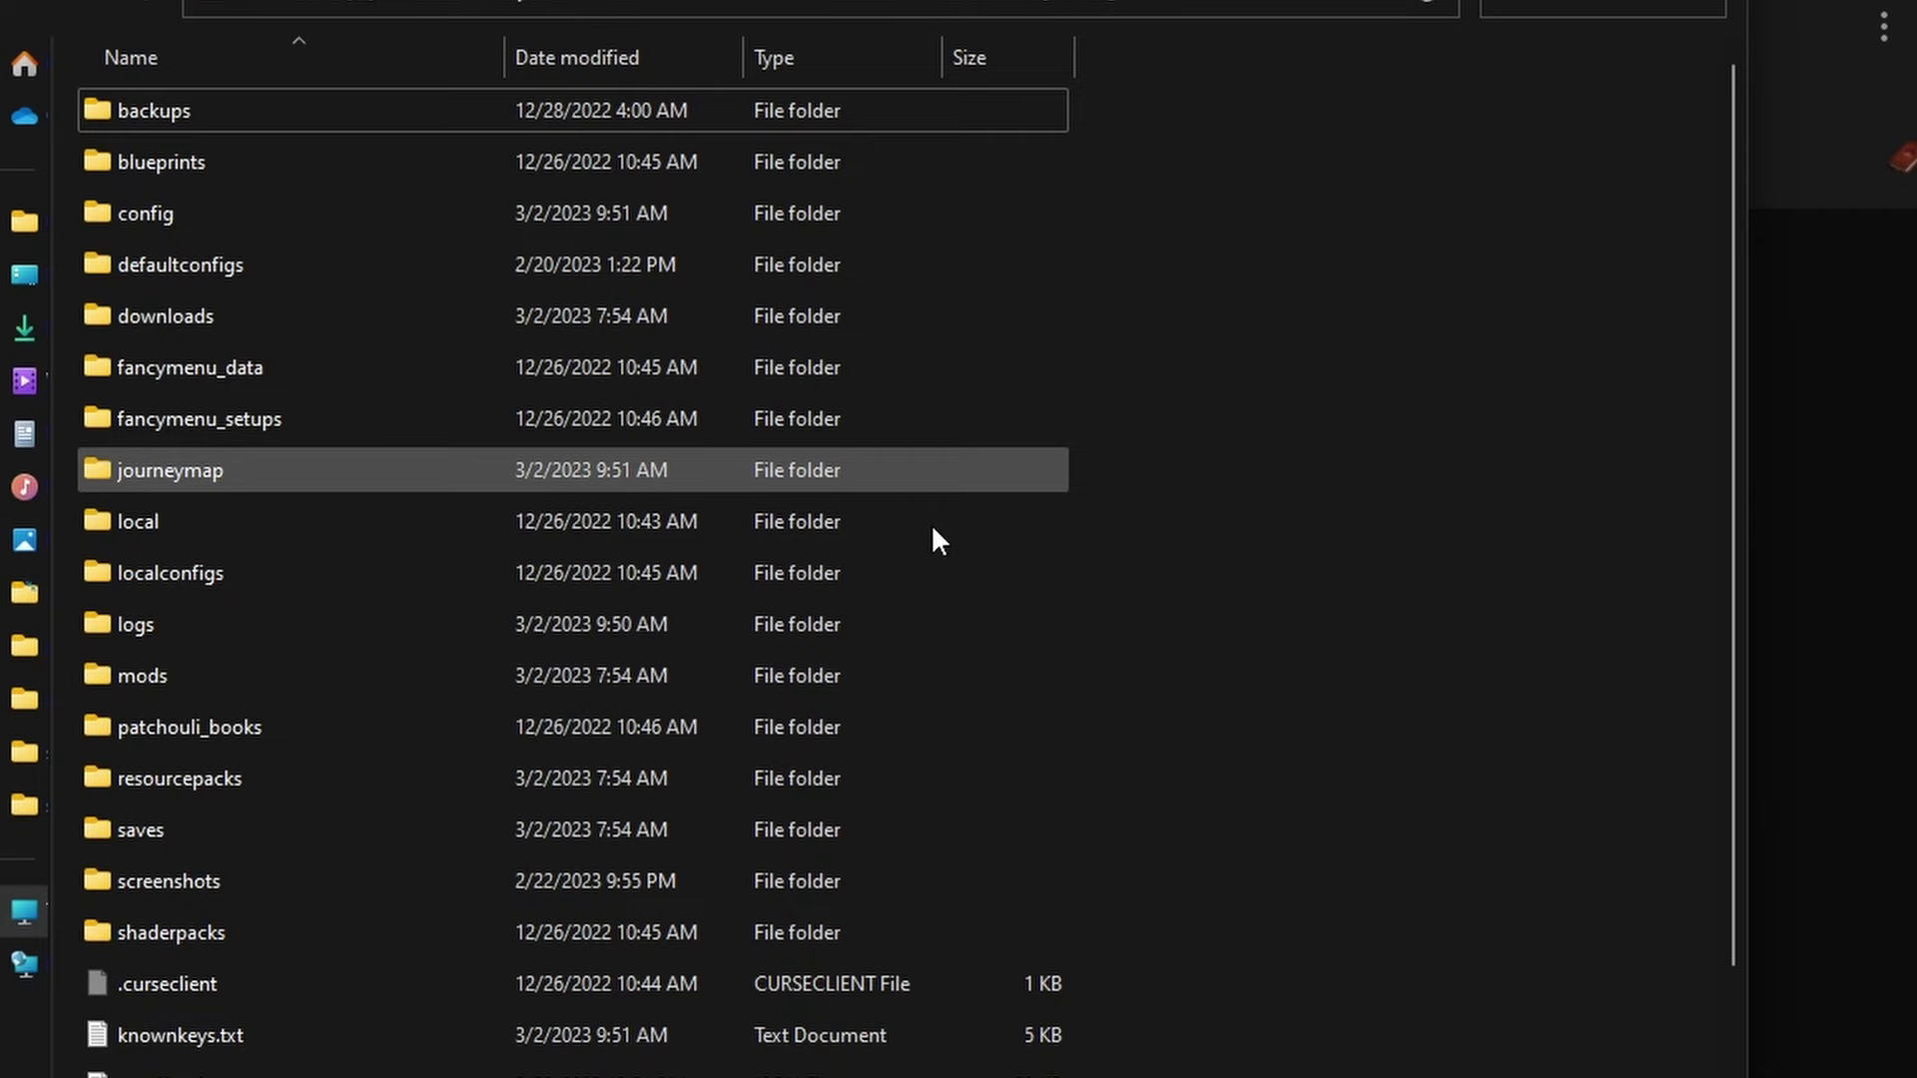
double_click(808, 776)
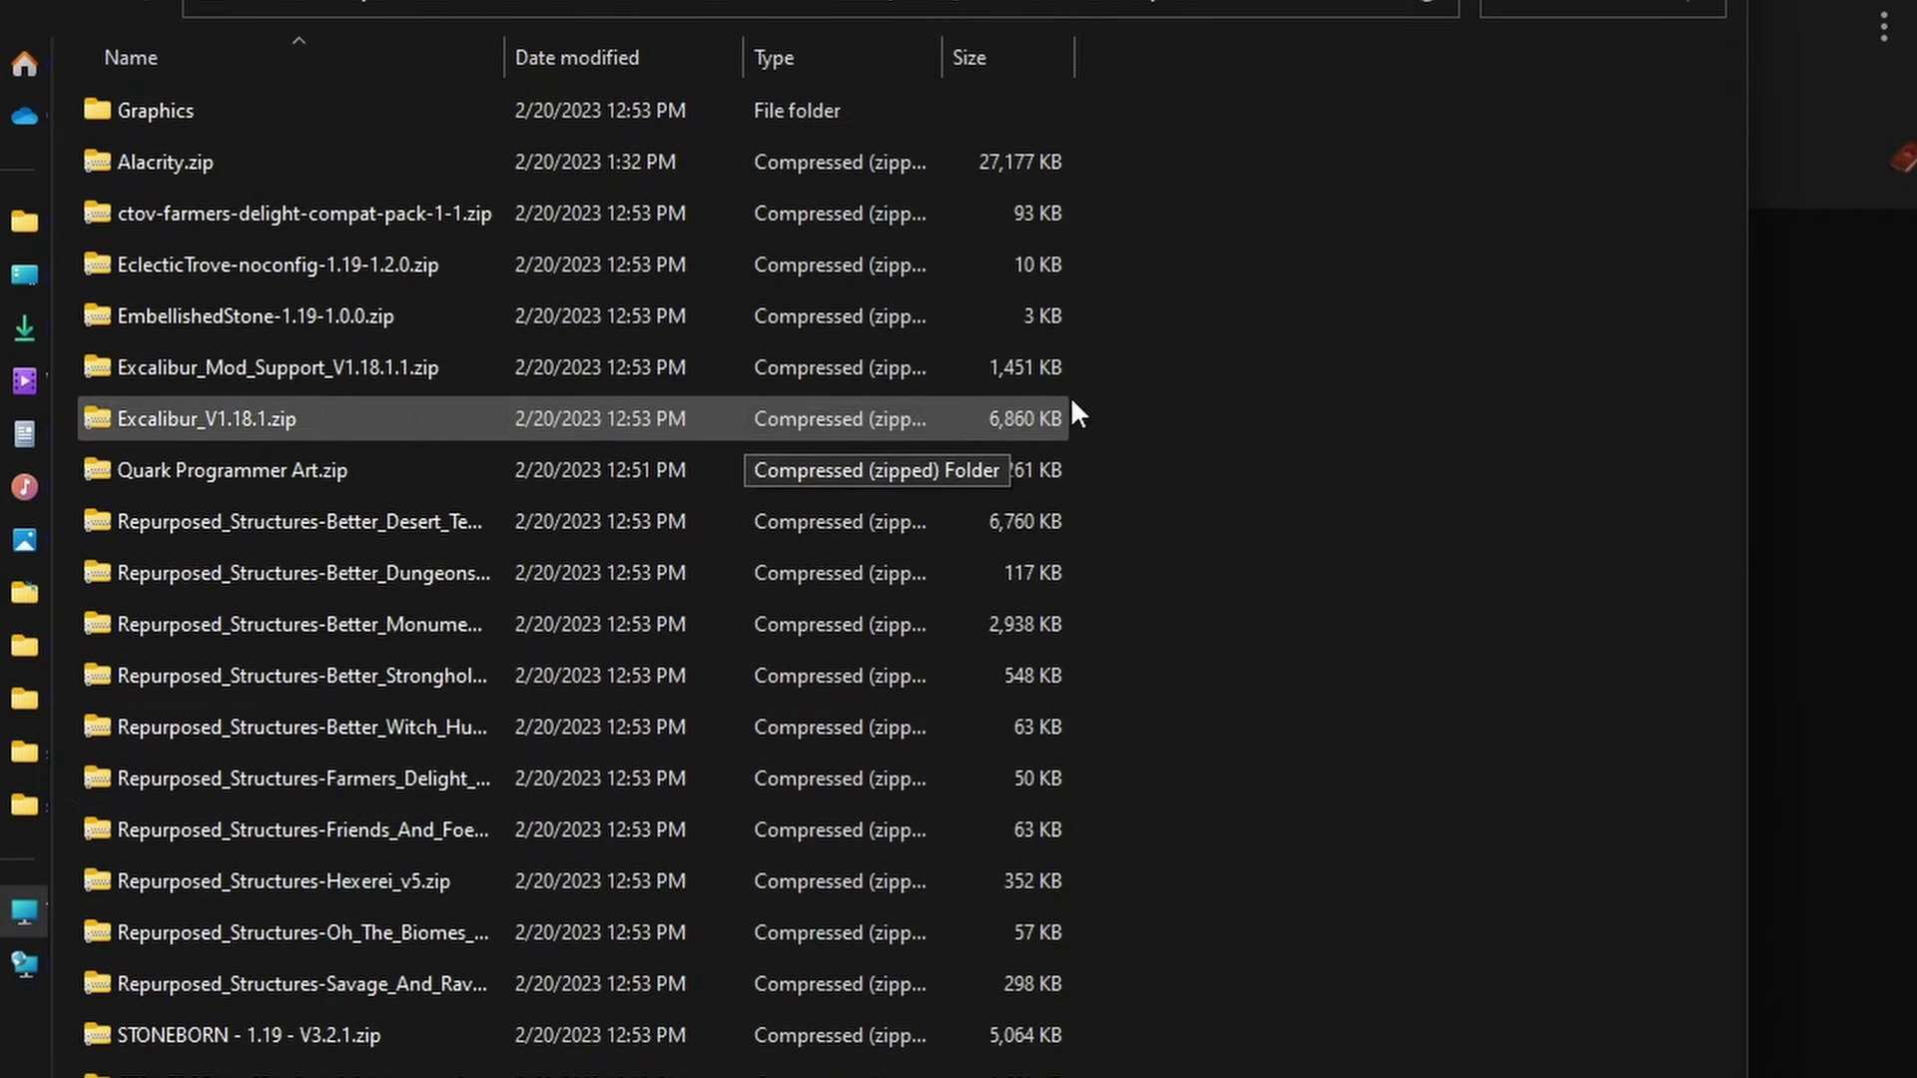
left_click(1030, 176)
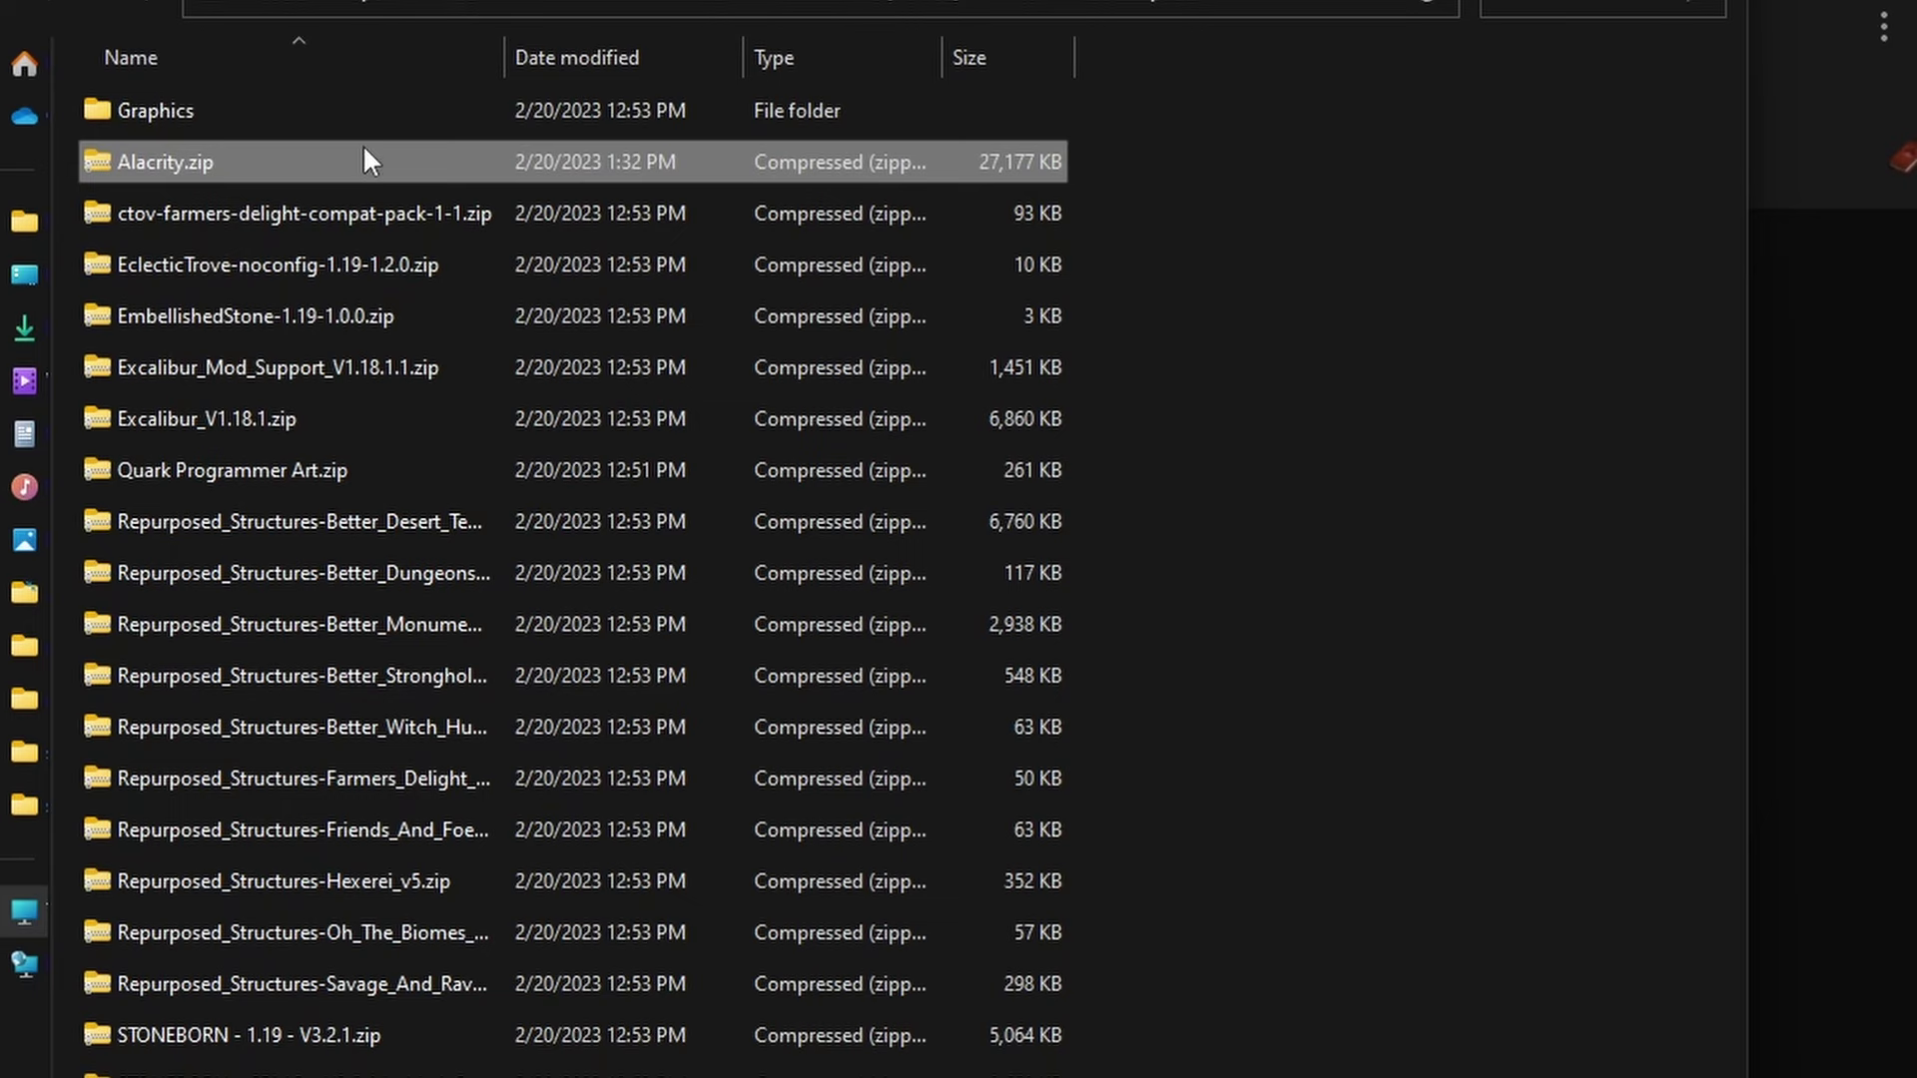
key("alt+Up")
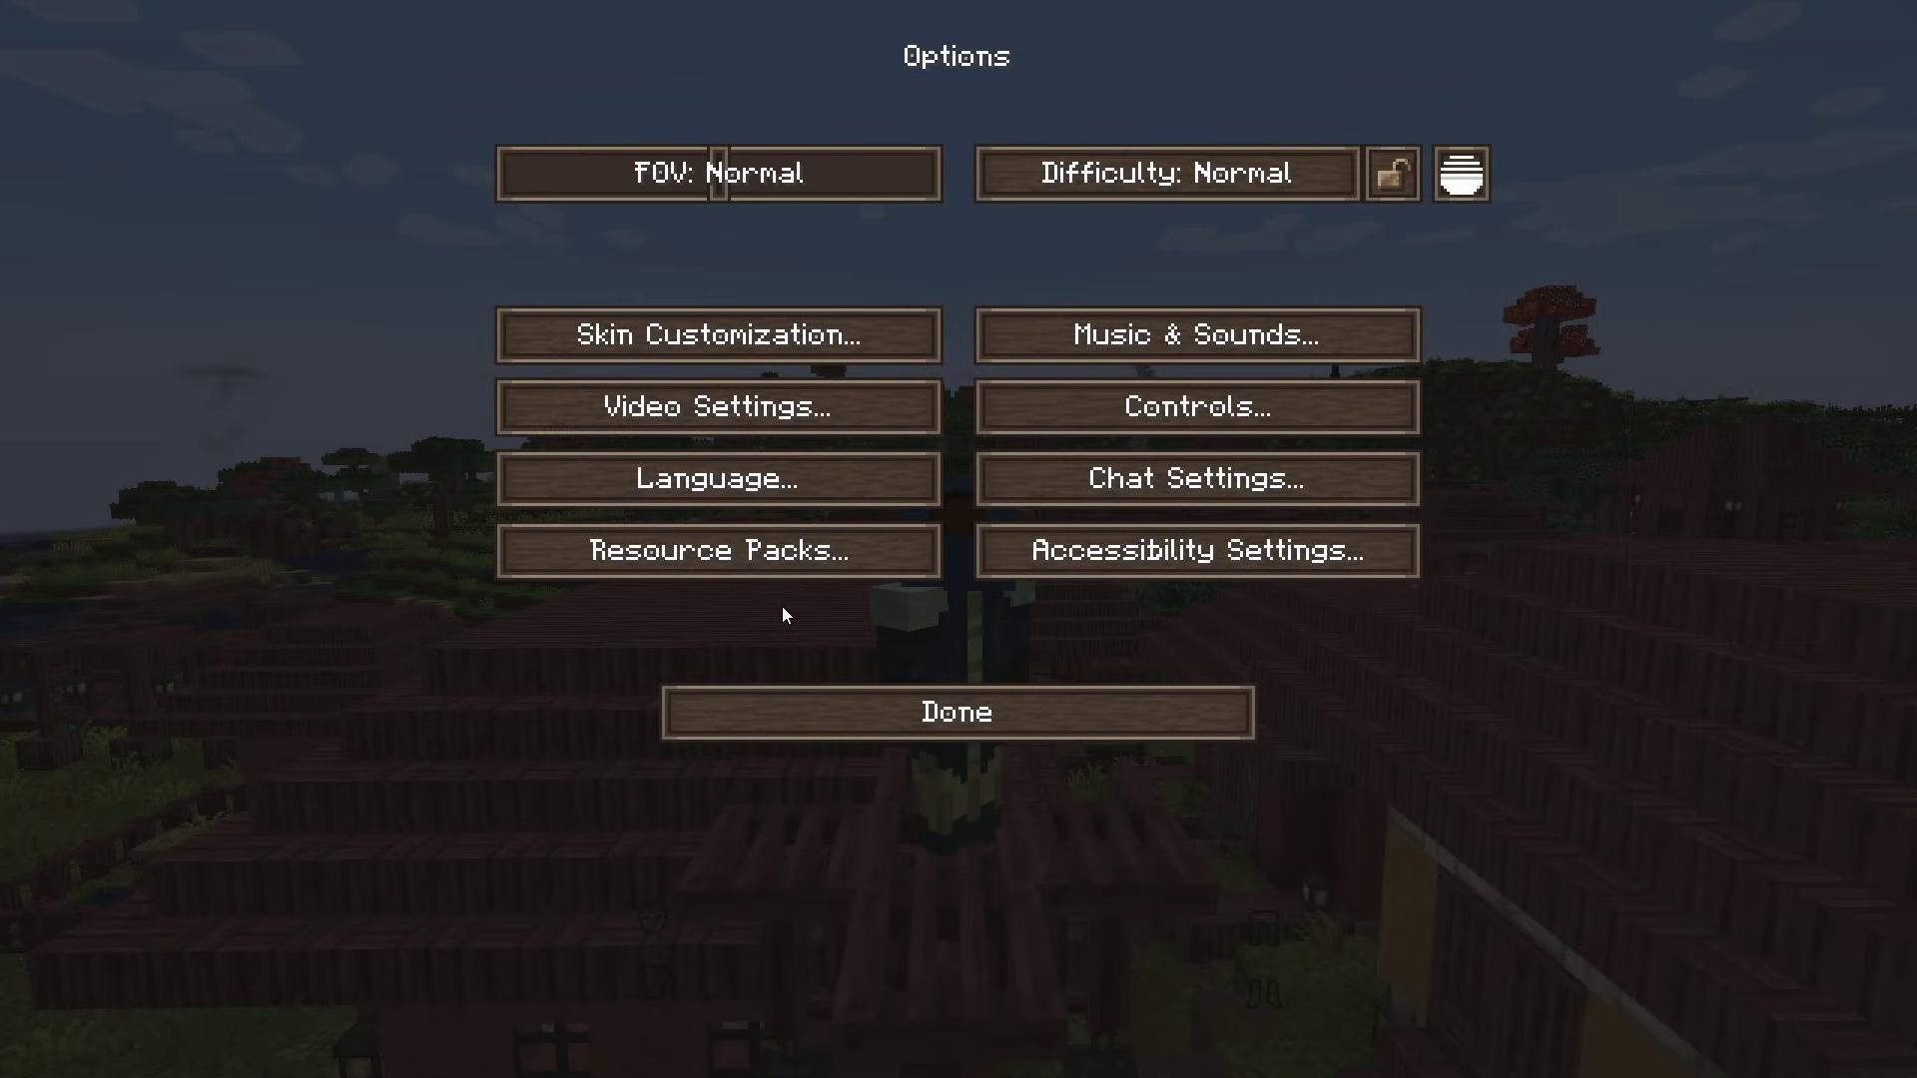
Enable the Alacrity.zip resource pack in Minecraft's resource pack options
left_click(739, 550)
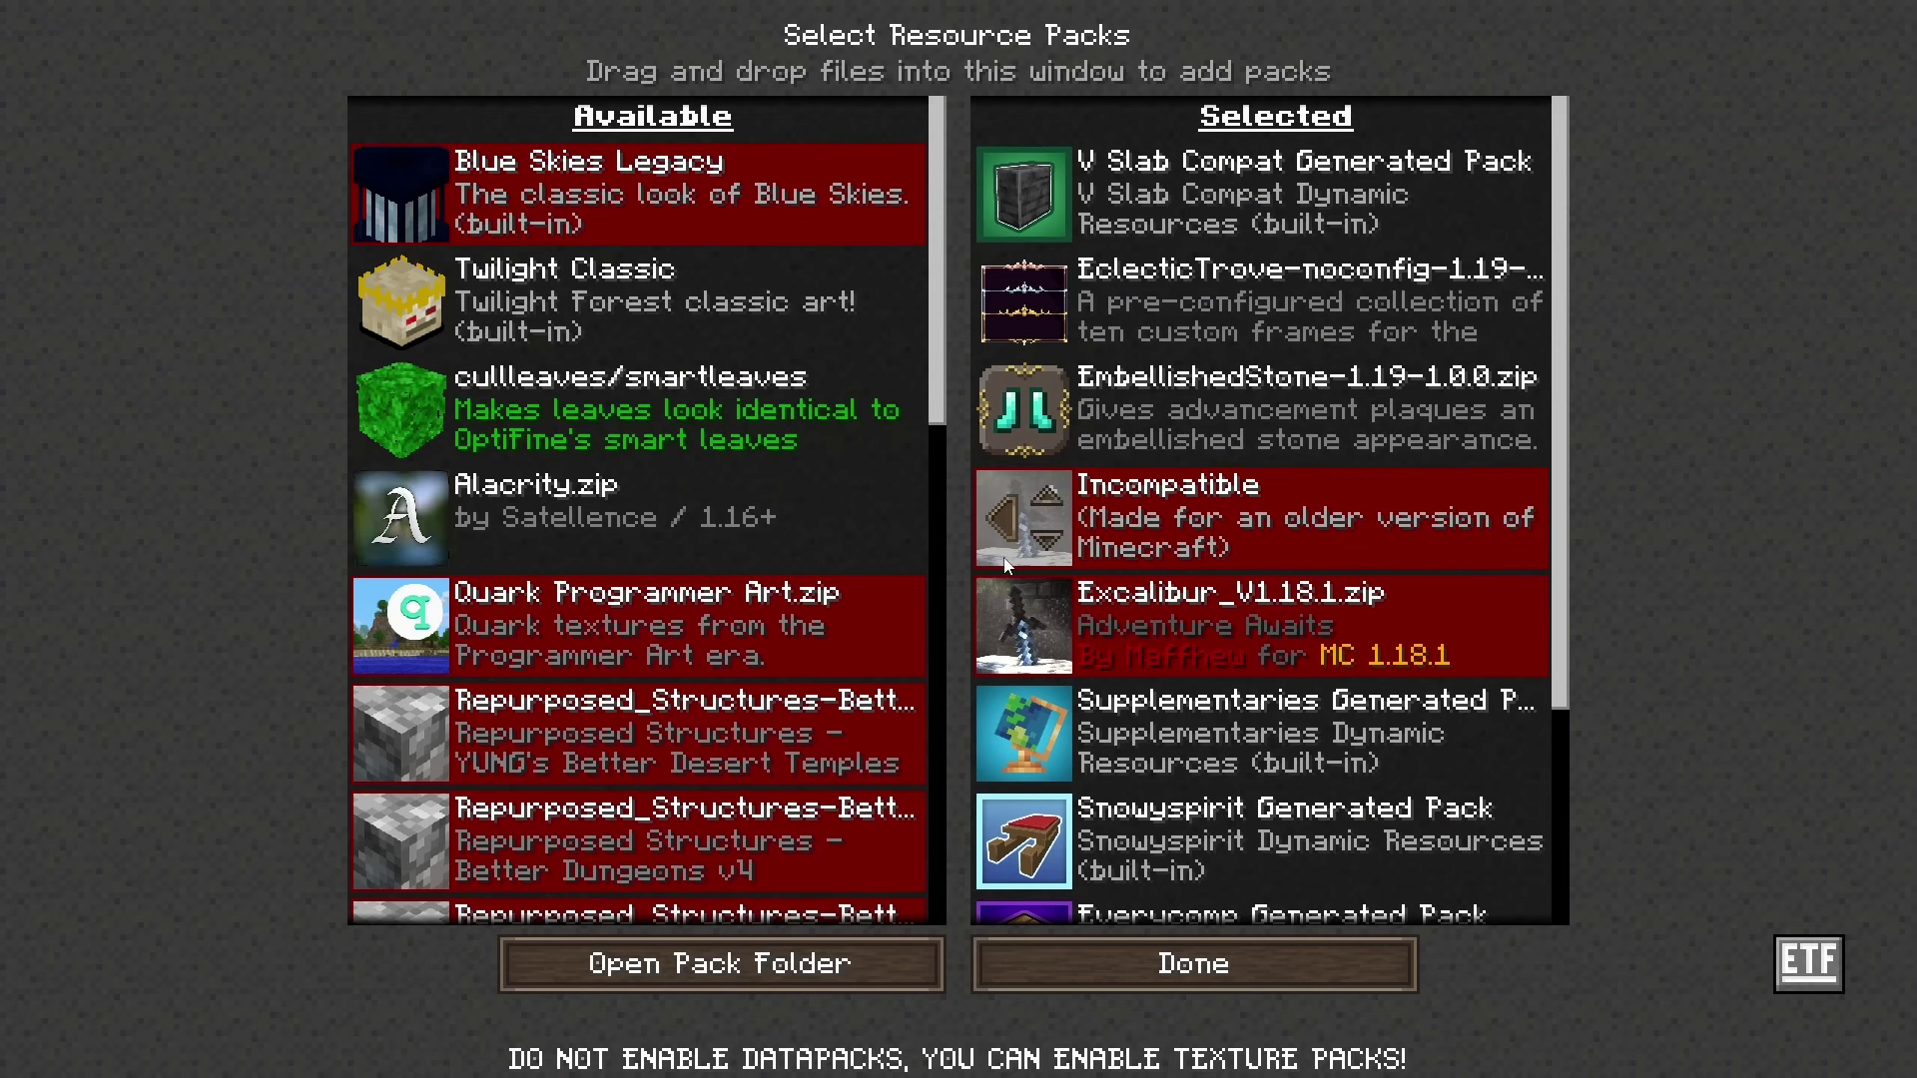
scroll(837, 642, "down", 2)
scroll(836, 642, "down", 3)
left_click(401, 357)
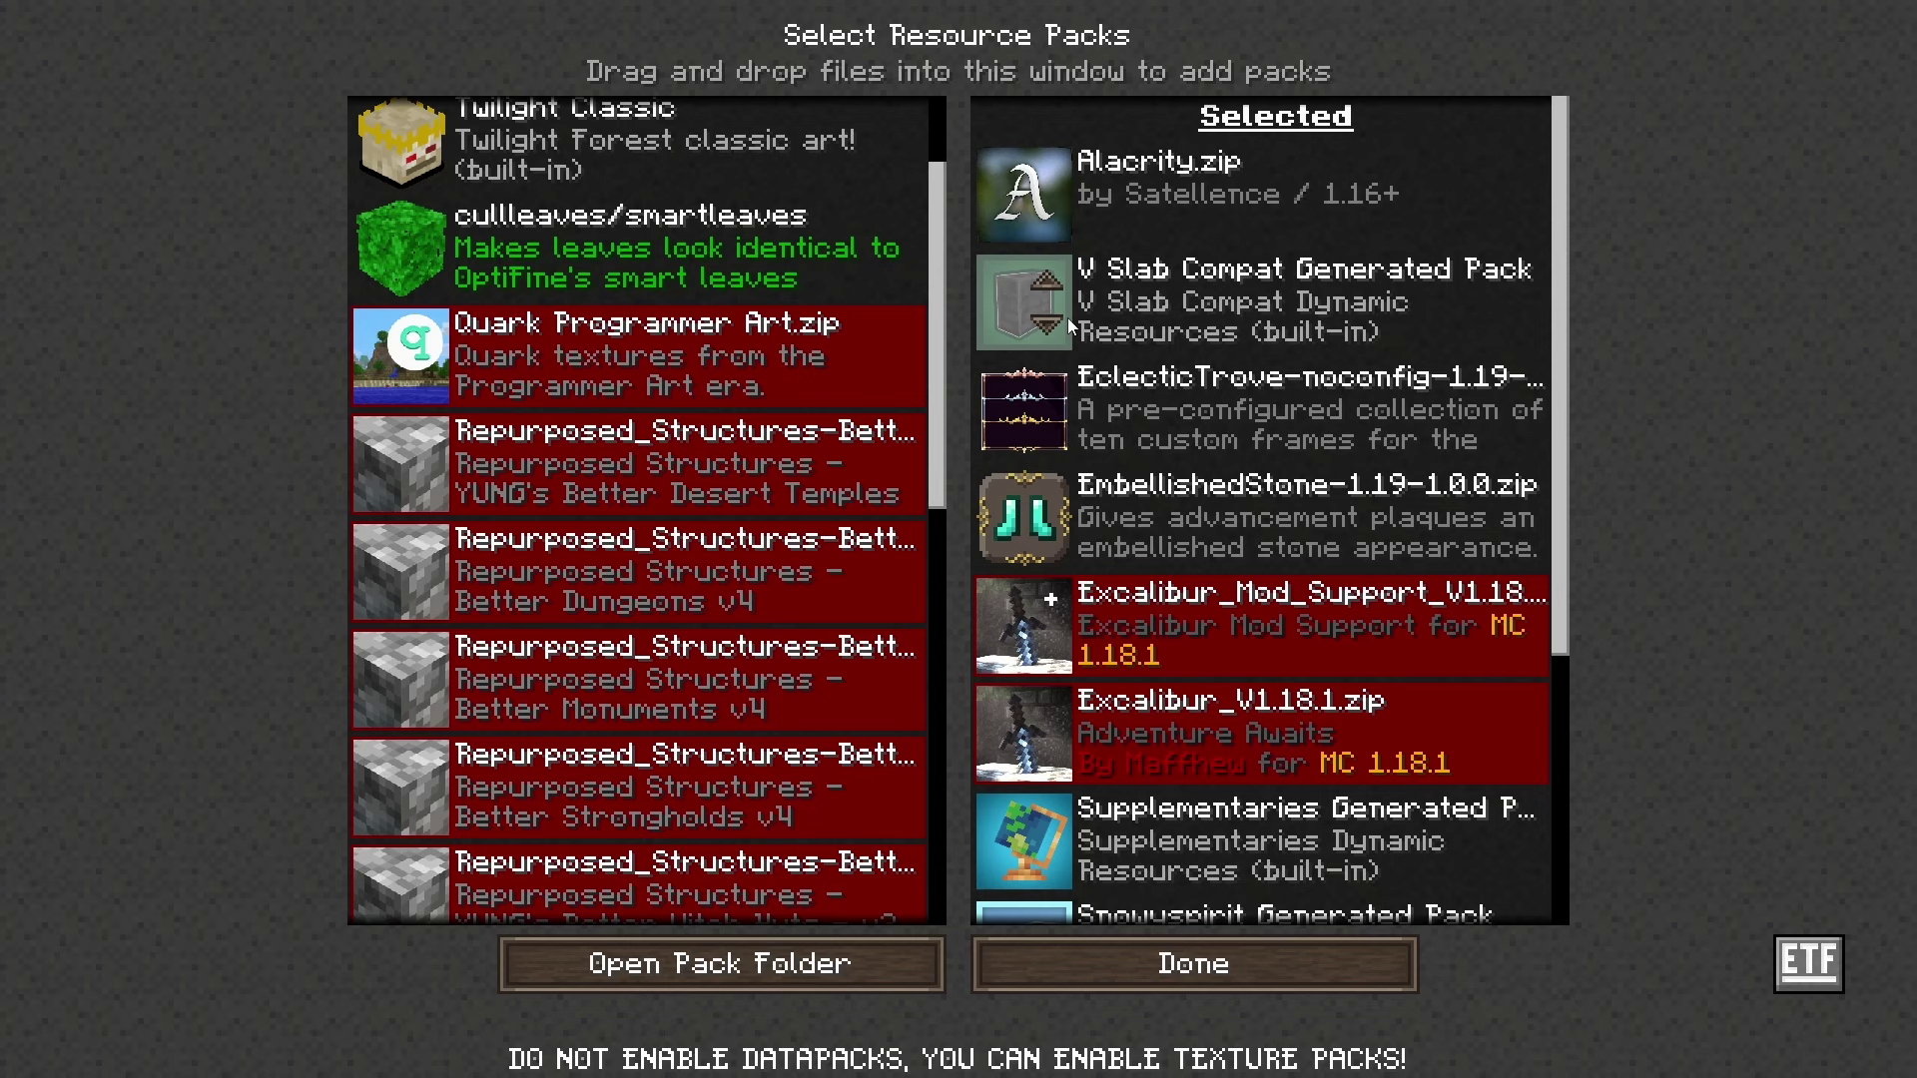
Remove the Excalibur Mod Support pack from the selected resource packs
mouse_move(983, 591)
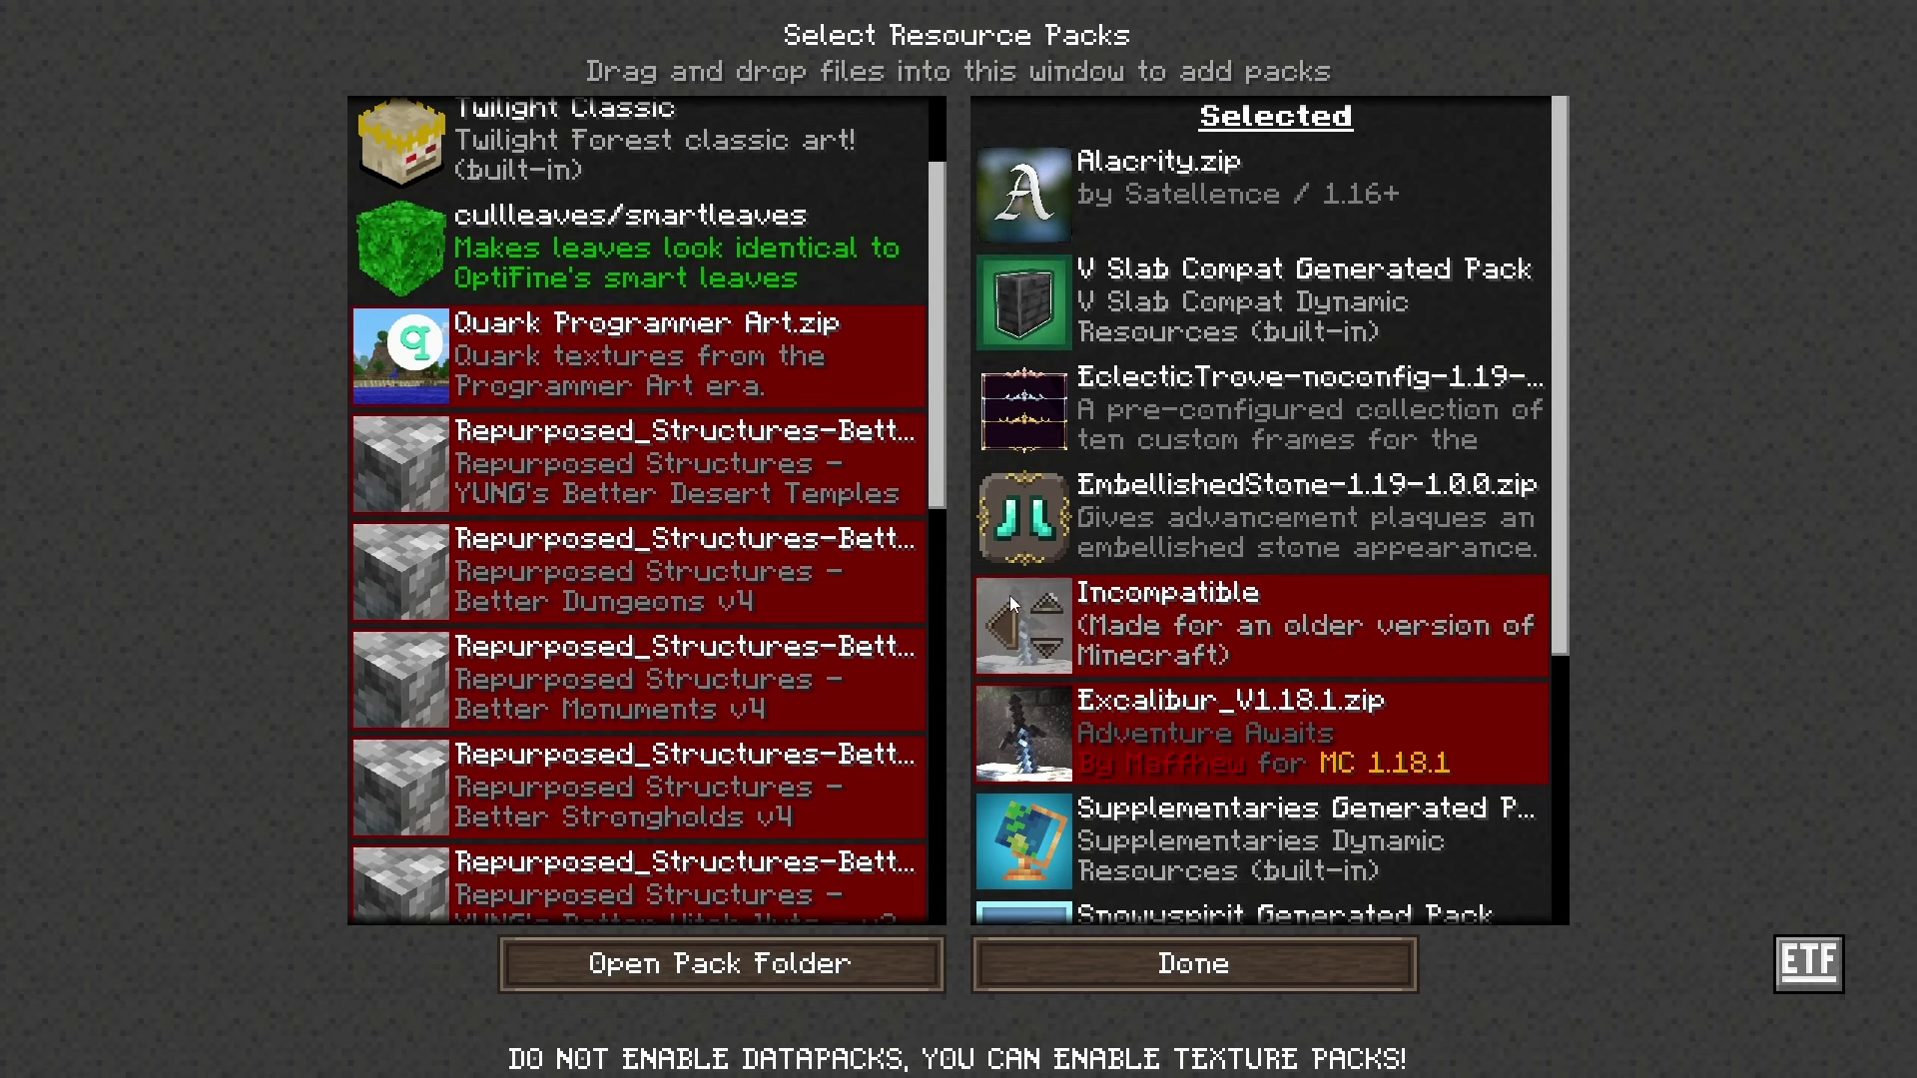
left_click(1021, 615)
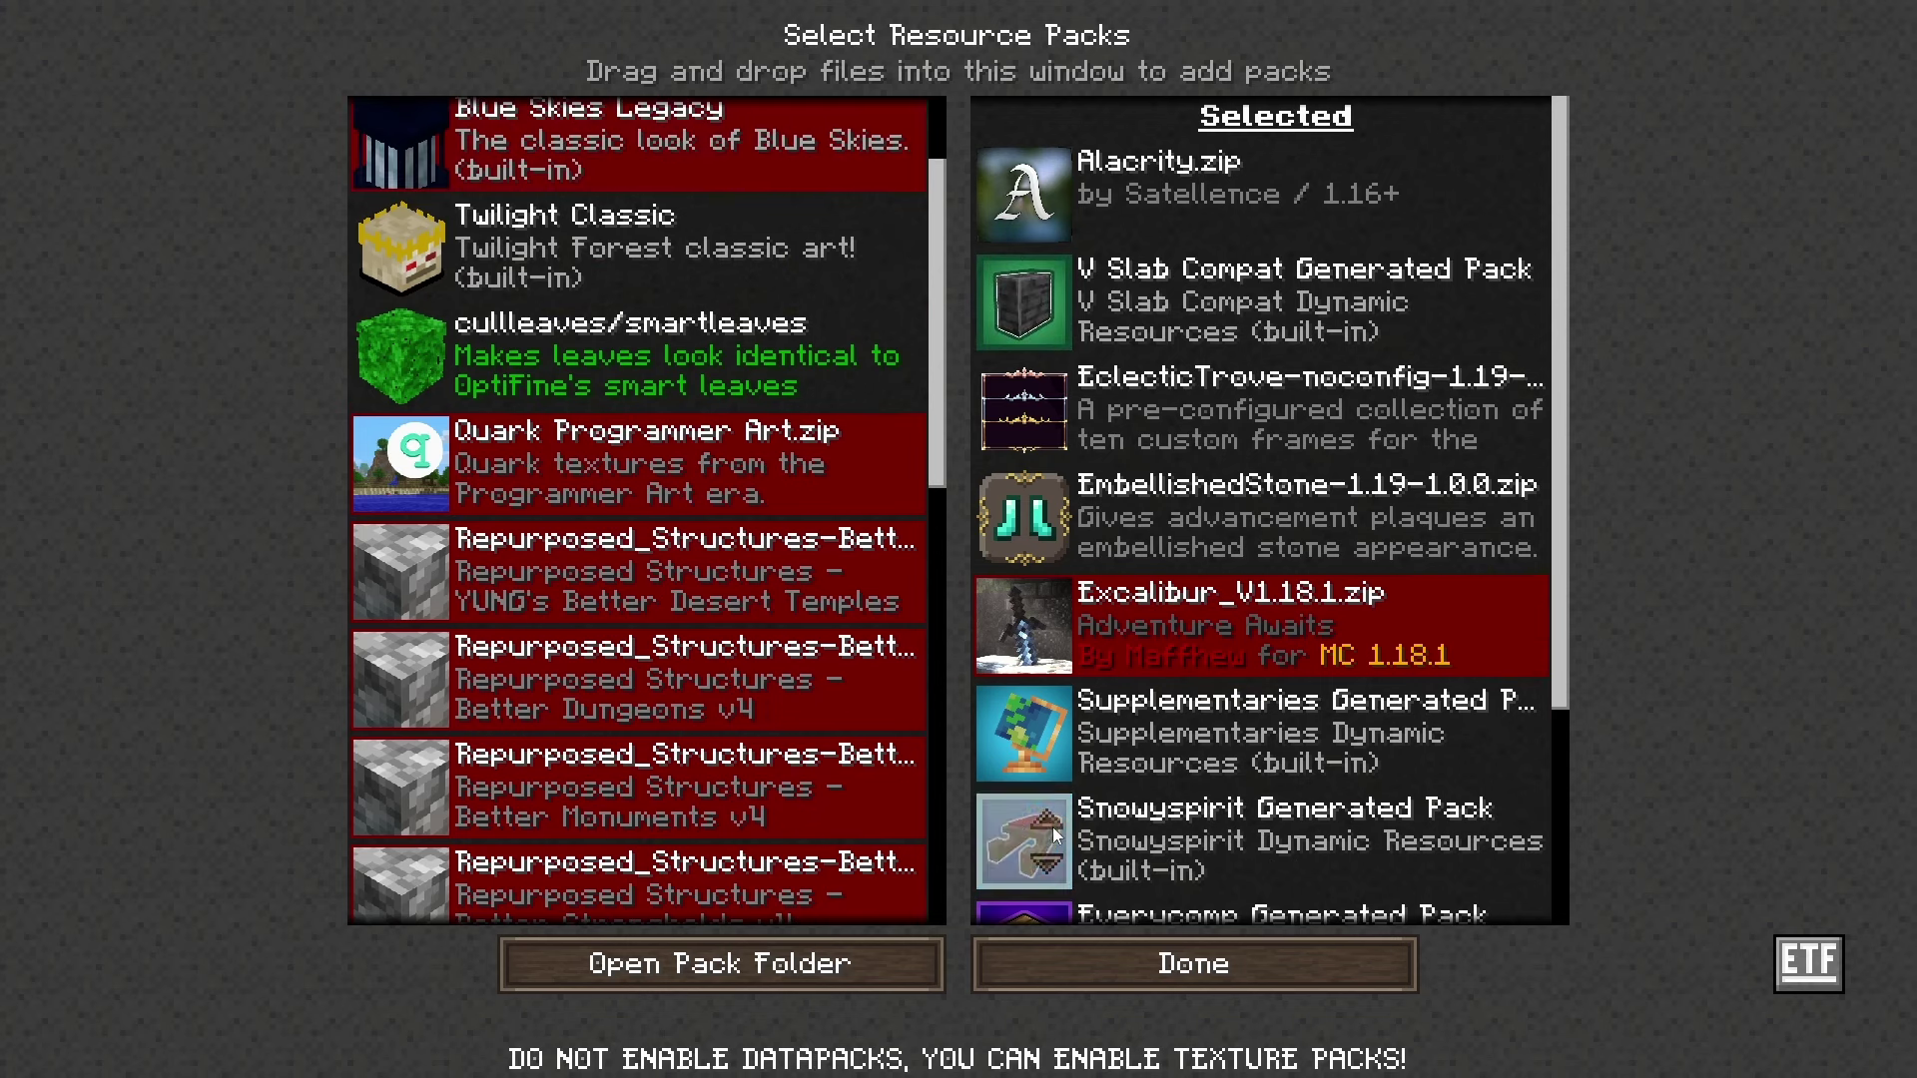
scroll(720, 662, "up", 3)
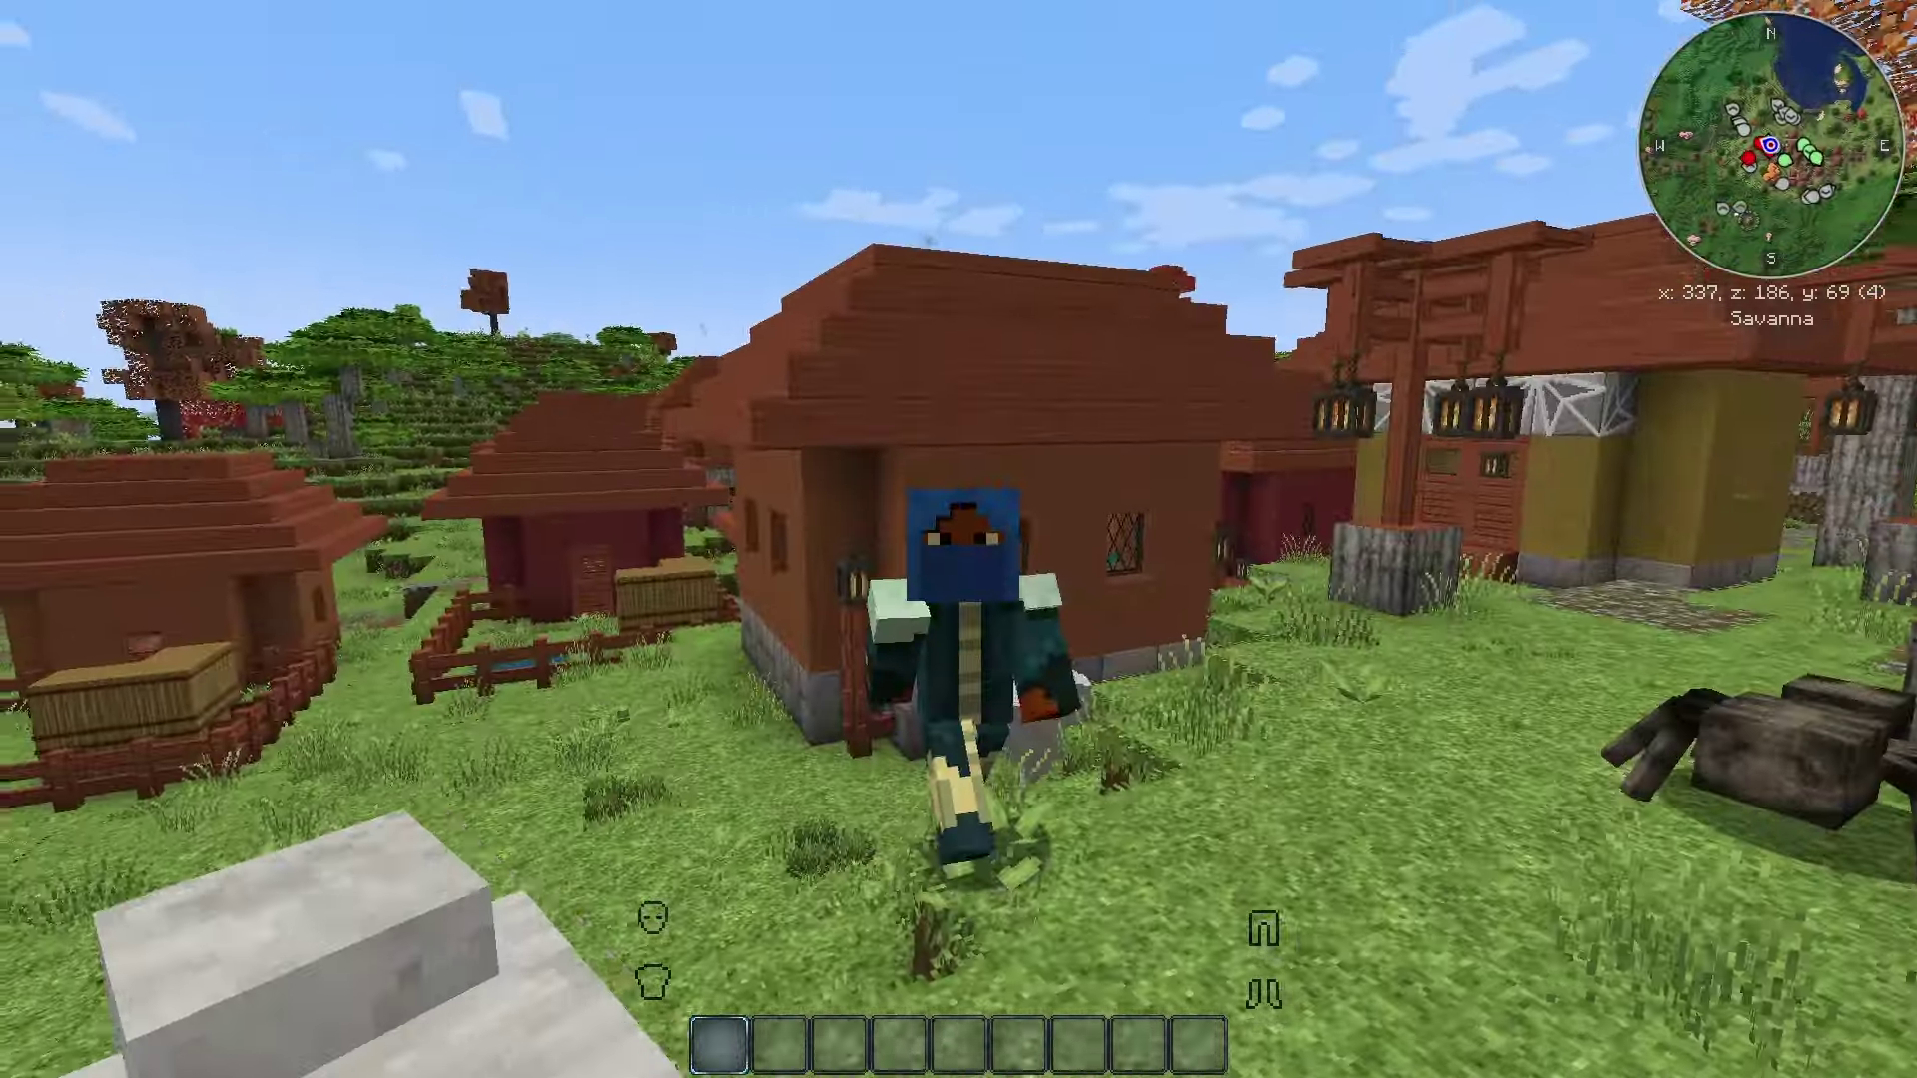
Walk through the village to examine how the buildings and terrain look with the new textures
key("w")
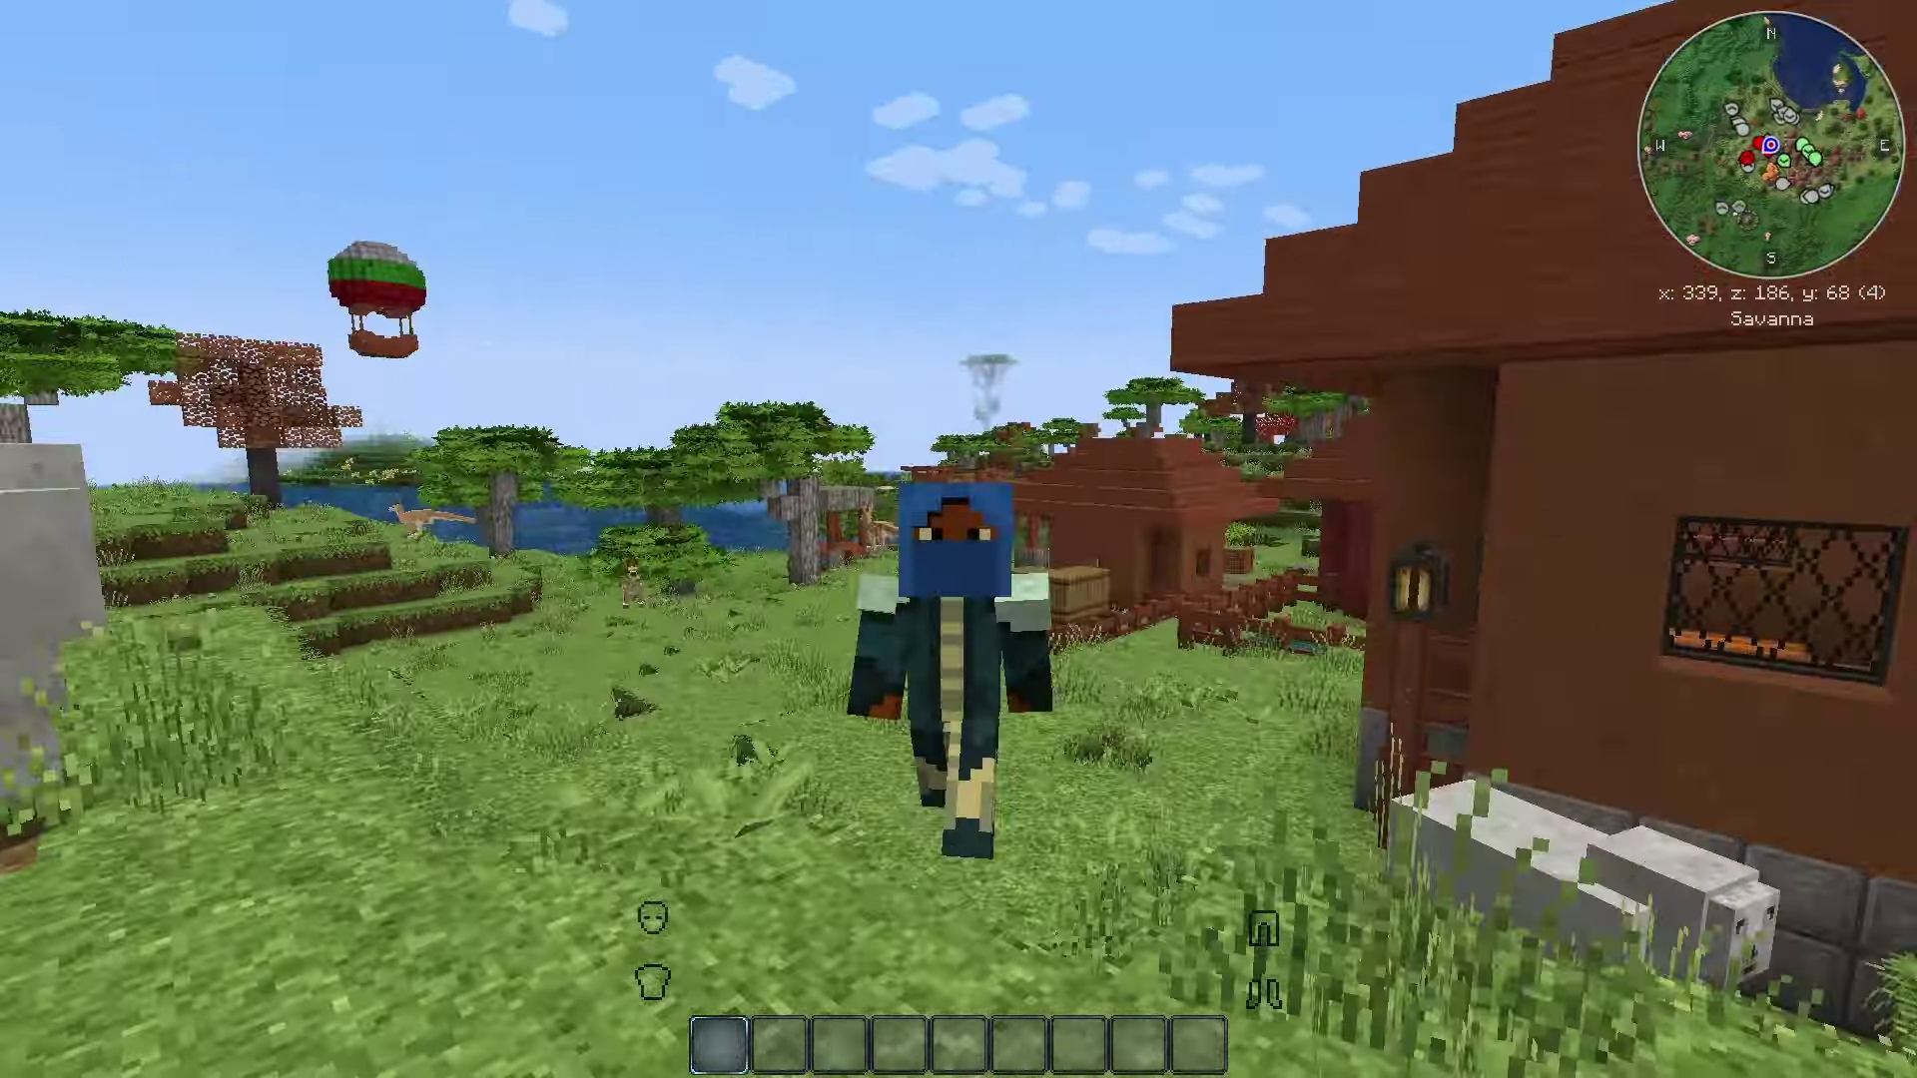
key("w")
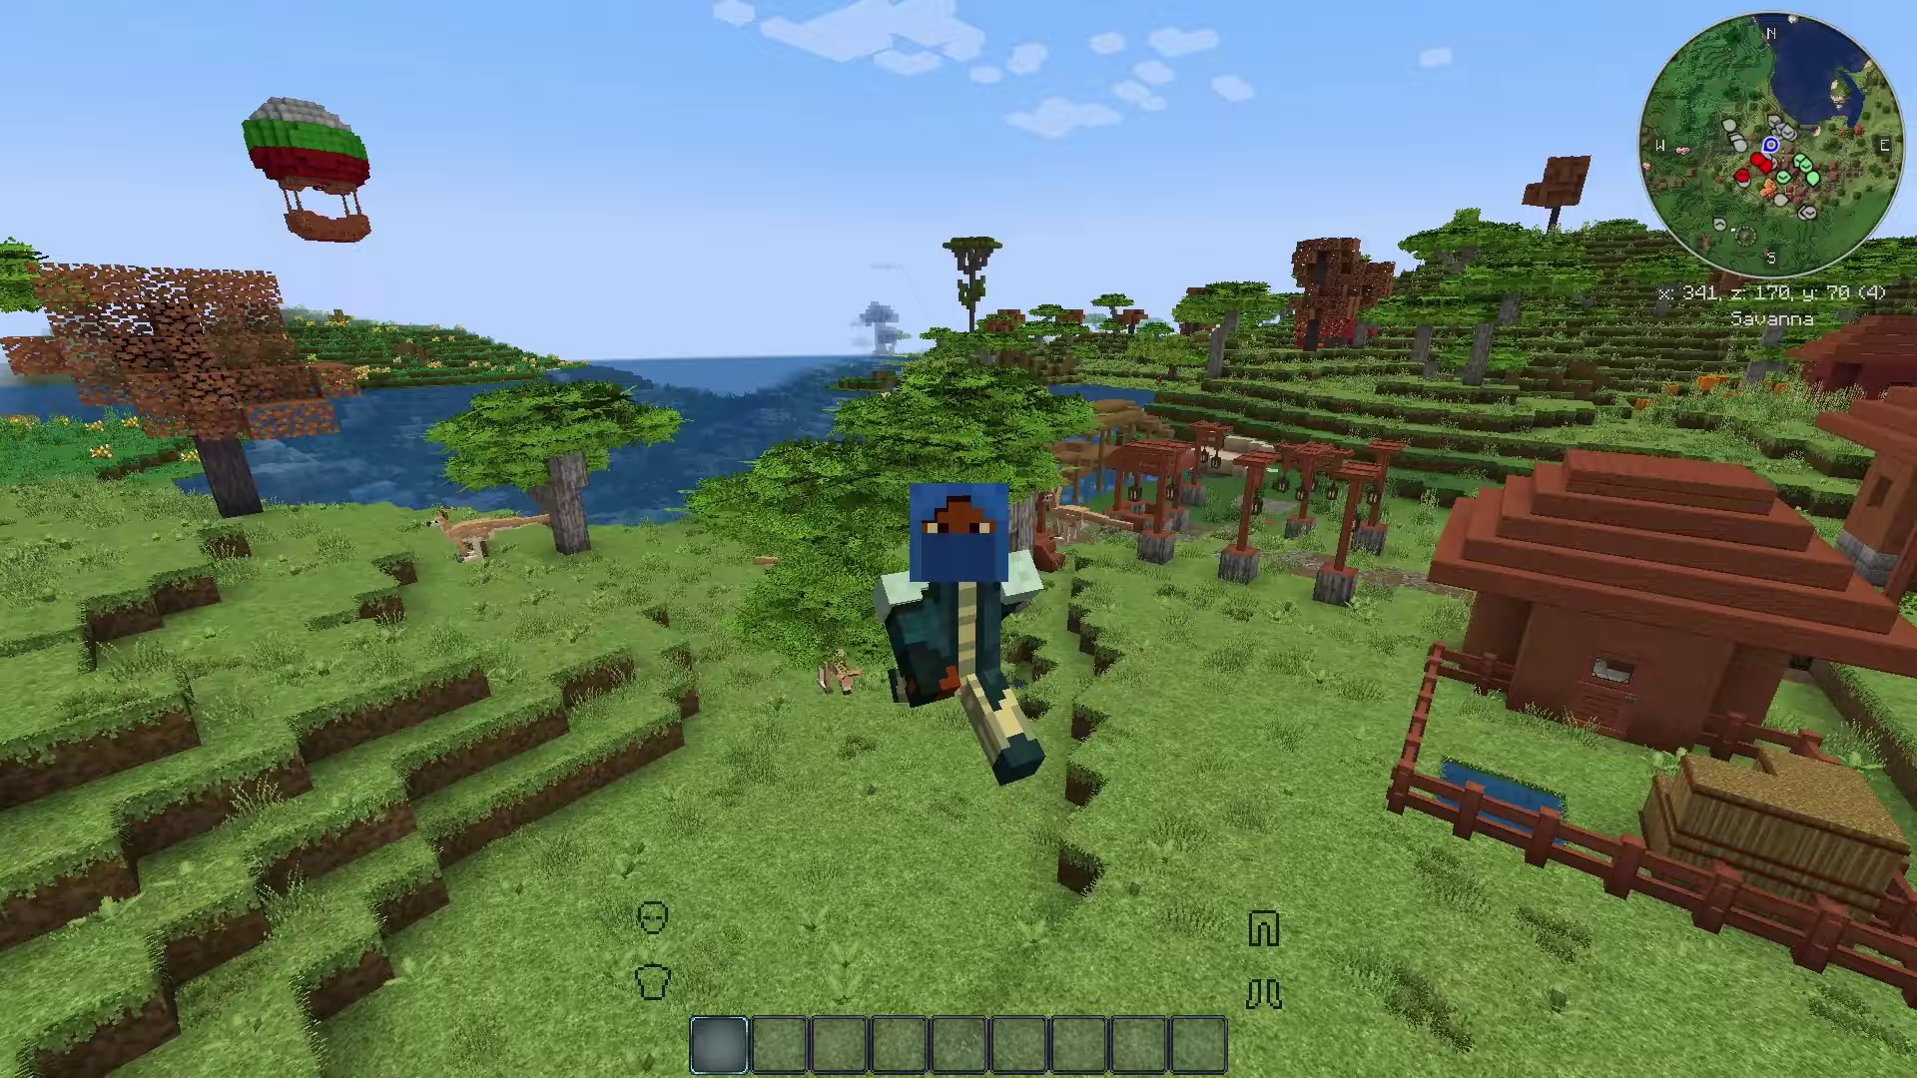
key("w")
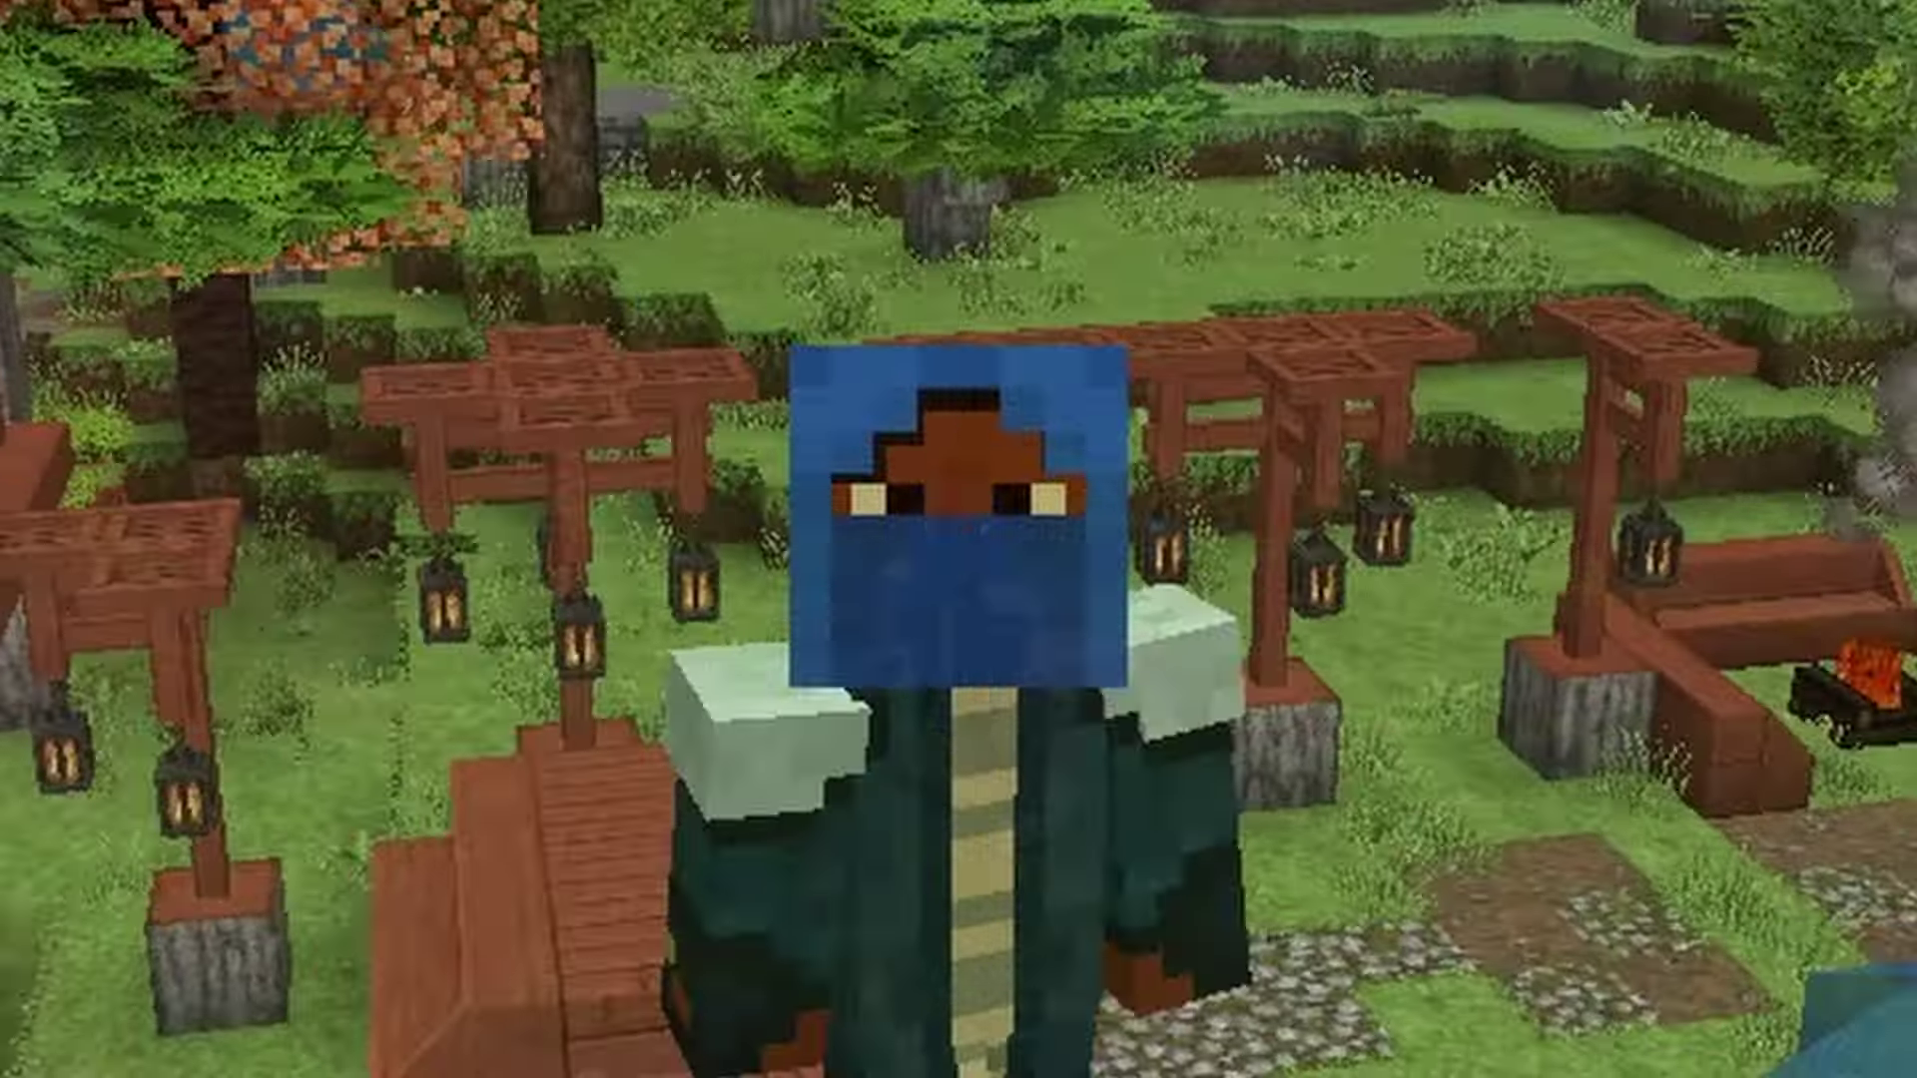
key("w")
key("w")
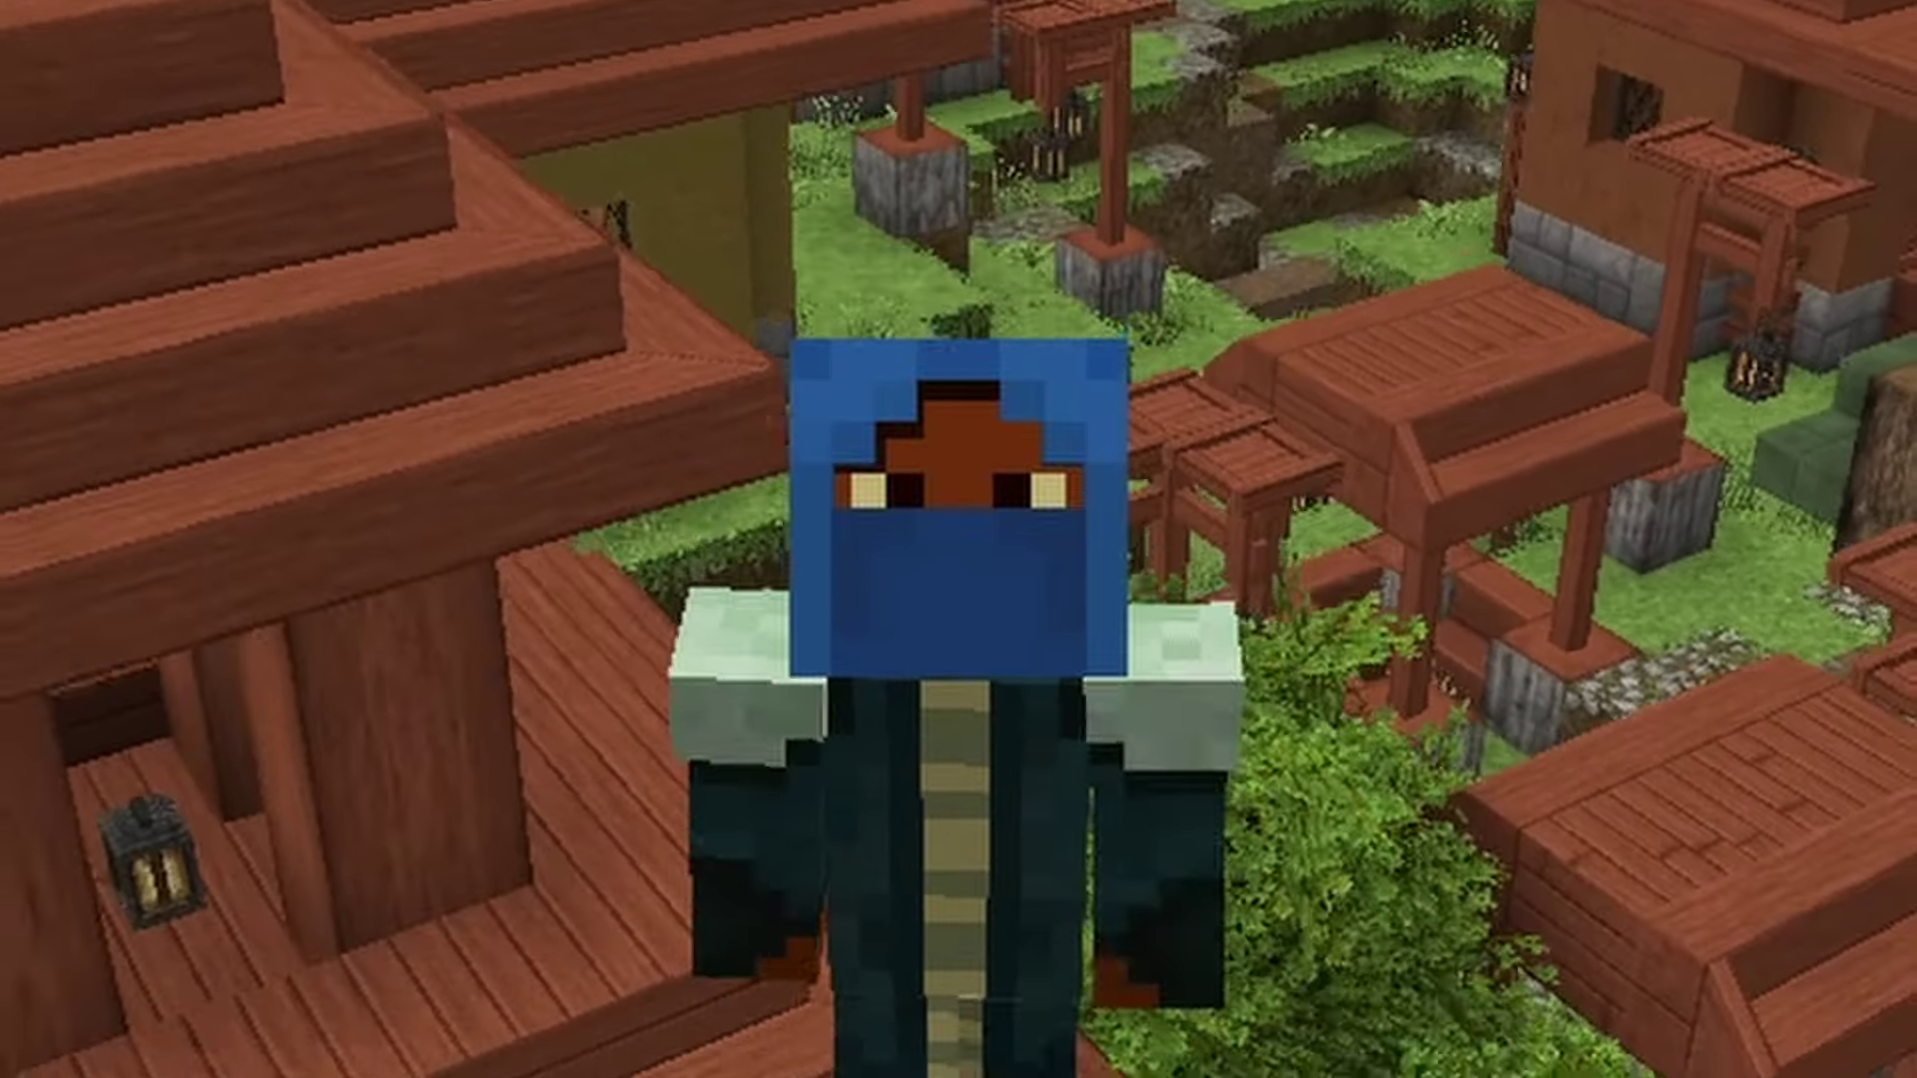
key("w")
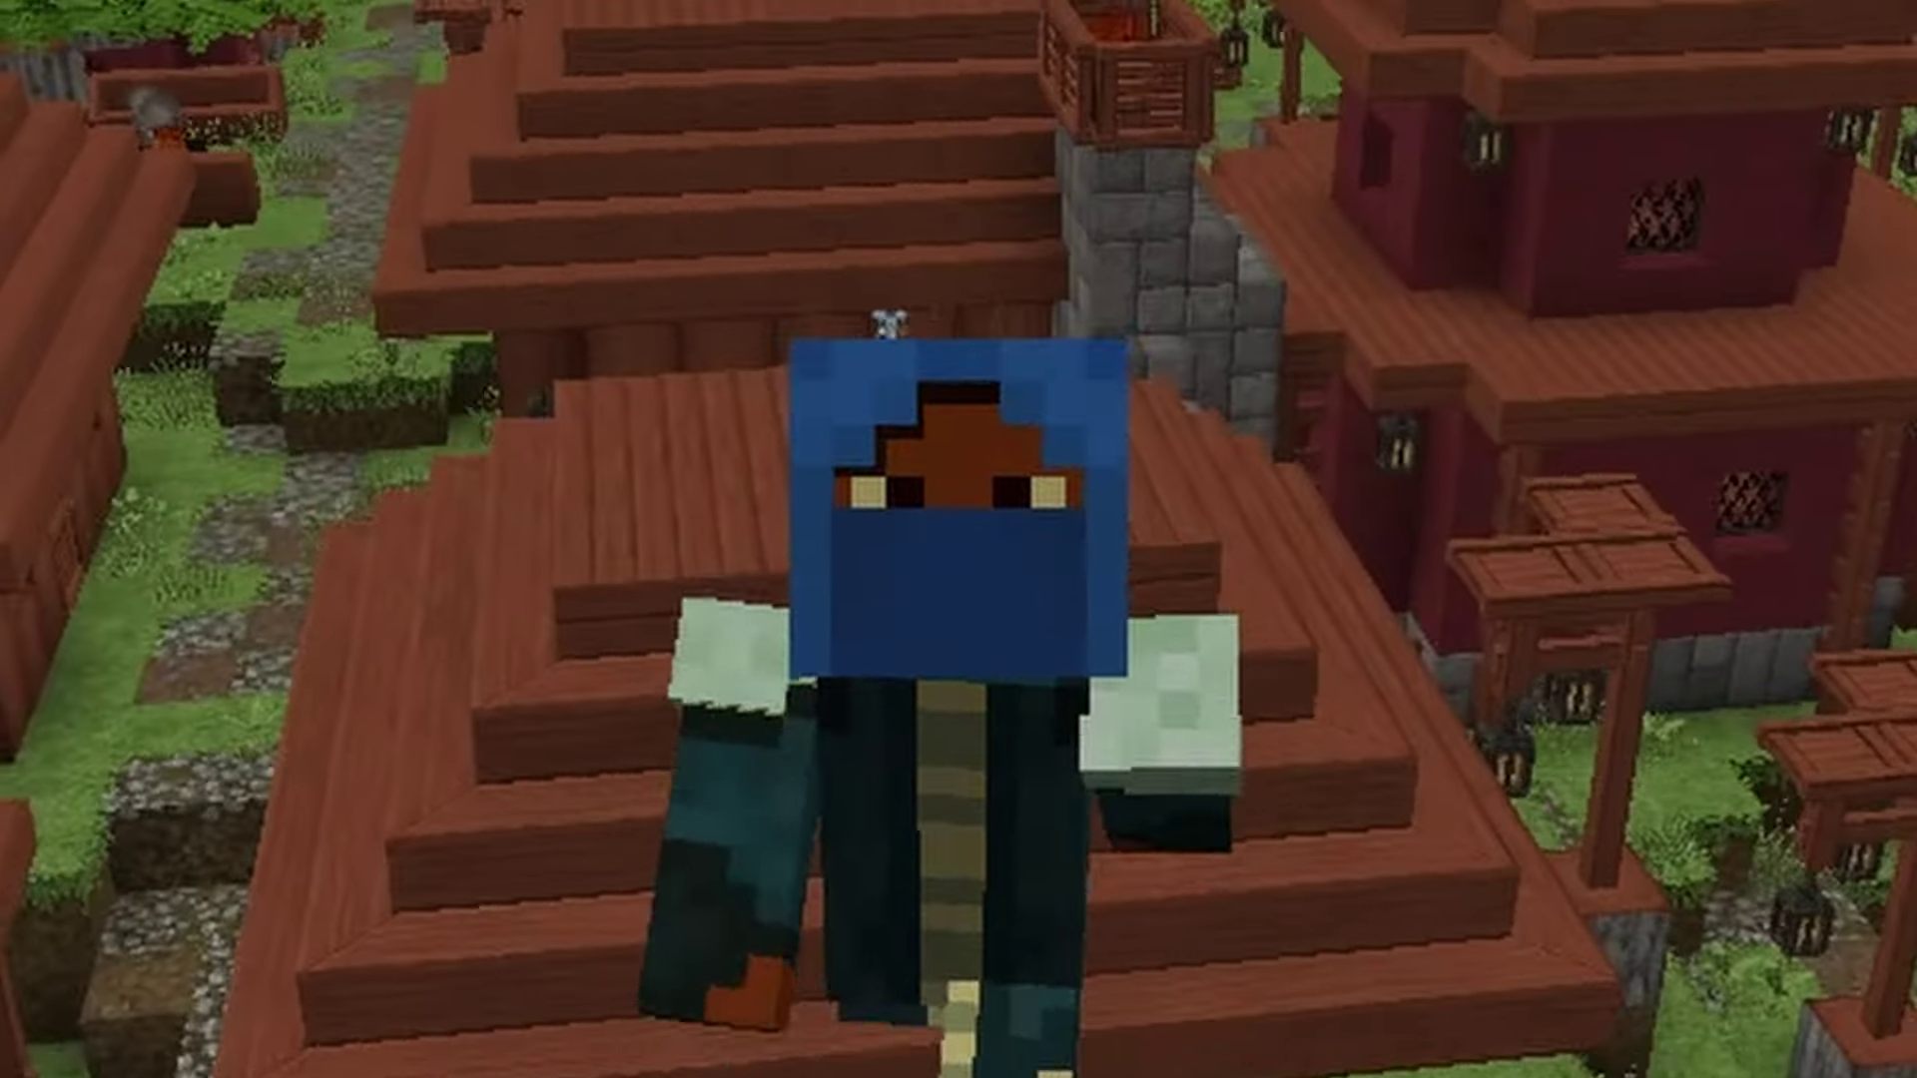